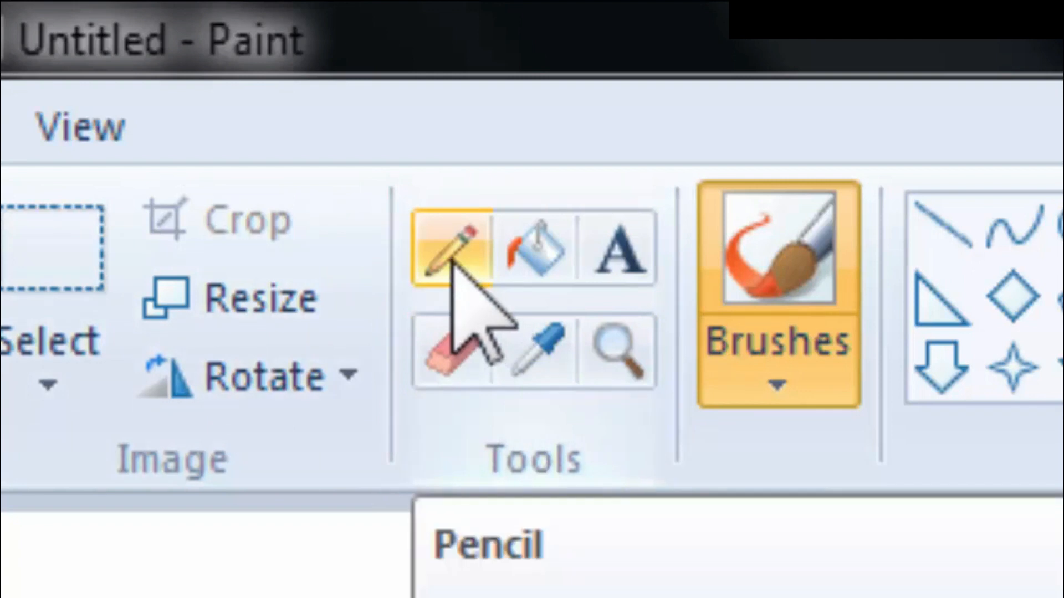
- Draw a thin black freehand curve with the Pencil on the canvas's left side and a thin green one through its middle
{"action": "left_click", "coordinate": [451, 265]}
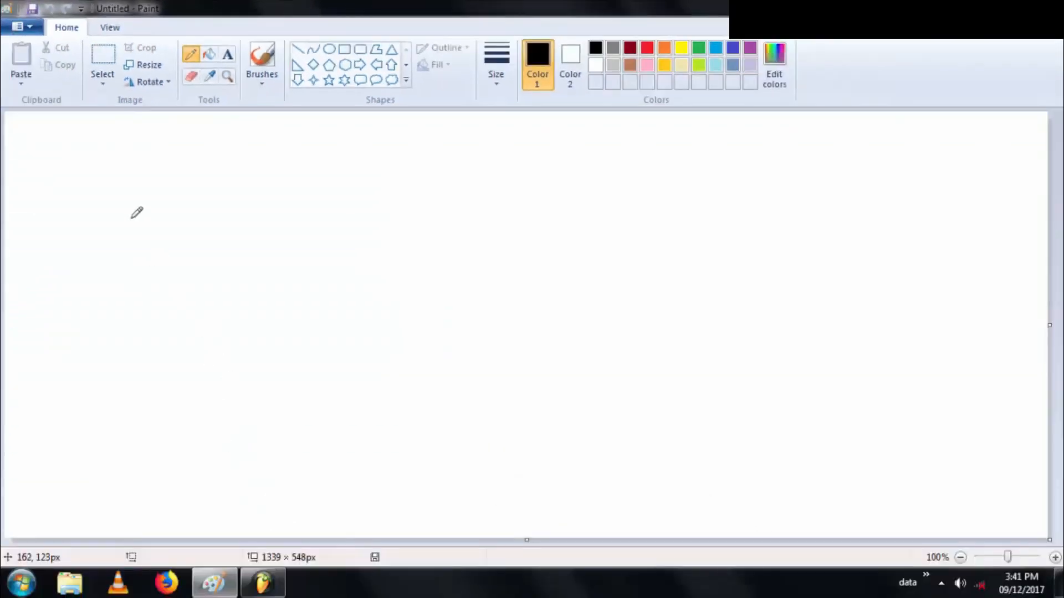
{"action": "mouse_move", "coordinate": [131, 210]}
{"action": "left_mouse_down"}
{"action": "mouse_move", "coordinate": [136, 382]}
{"action": "mouse_move", "coordinate": [221, 382]}
{"action": "mouse_move", "coordinate": [341, 353]}
{"action": "mouse_move", "coordinate": [230, 327]}
{"action": "mouse_move", "coordinate": [375, 383]}
{"action": "left_mouse_up"}
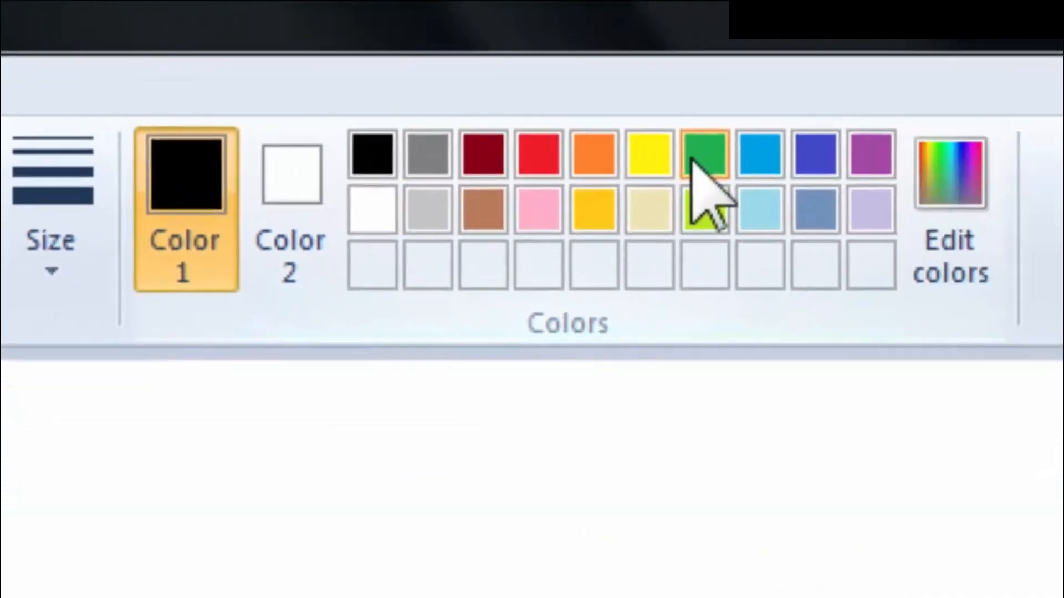
{"action": "left_click", "coordinate": [699, 156]}
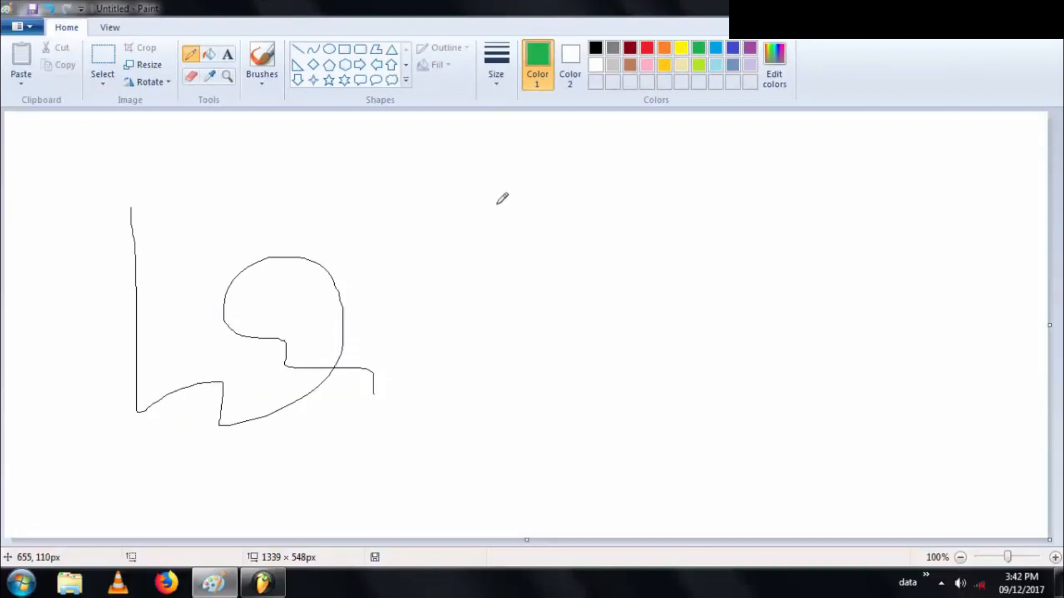
{"action": "mouse_move", "coordinate": [504, 200]}
{"action": "left_mouse_down"}
{"action": "mouse_move", "coordinate": [572, 396]}
{"action": "mouse_move", "coordinate": [452, 462]}
{"action": "mouse_move", "coordinate": [704, 458]}
{"action": "mouse_move", "coordinate": [761, 376]}
{"action": "mouse_move", "coordinate": [654, 260]}
{"action": "mouse_move", "coordinate": [682, 361]}
{"action": "mouse_move", "coordinate": [659, 410]}
{"action": "left_mouse_up"}
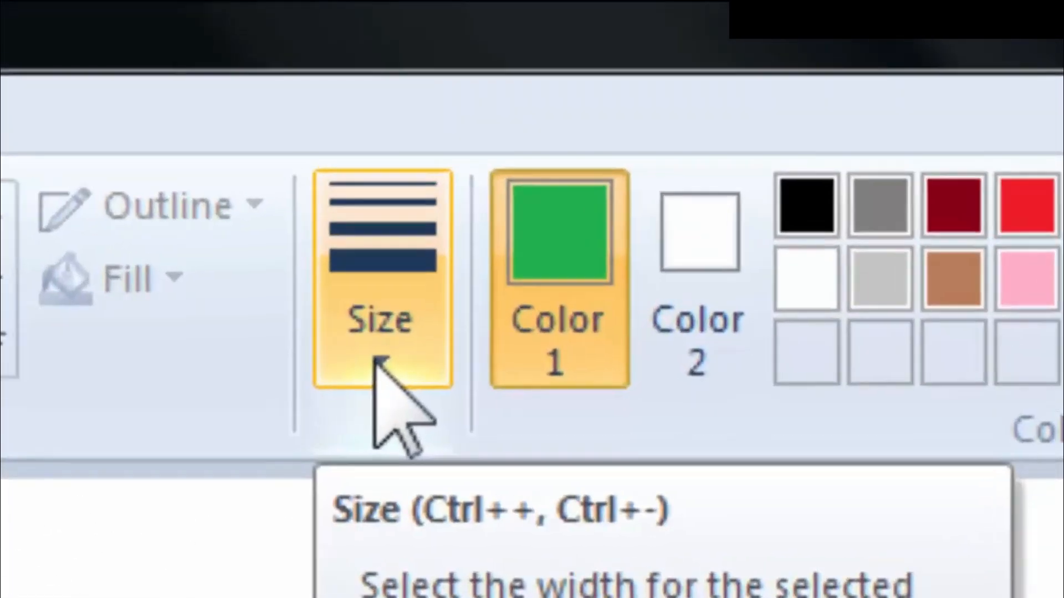
- Set the pencil to its thickest line size and draw a green freehand curve across the middle of the canvas
{"action": "left_click", "coordinate": [378, 360]}
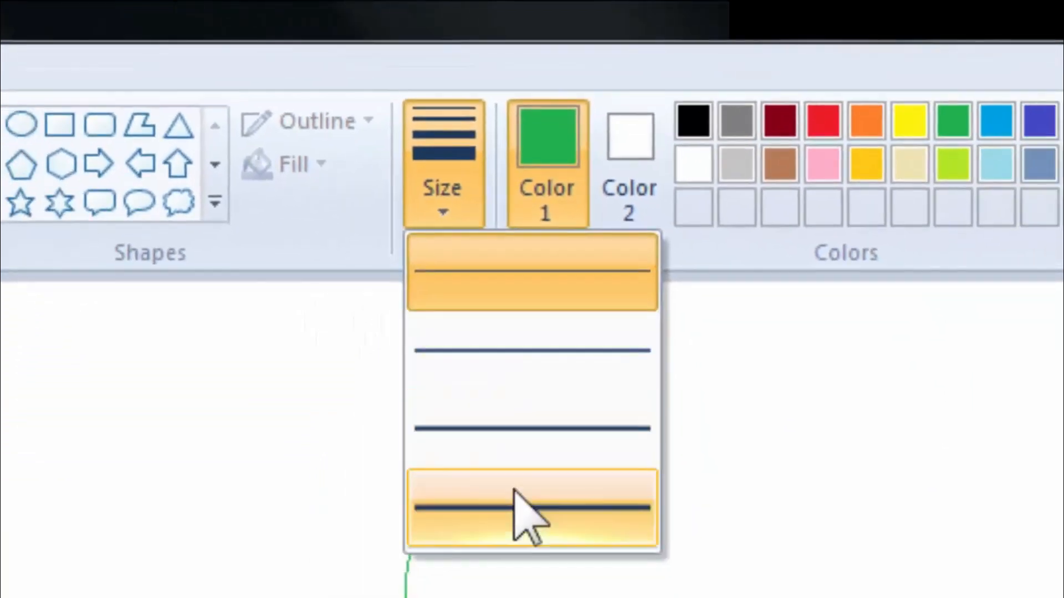
{"action": "left_click", "coordinate": [517, 507]}
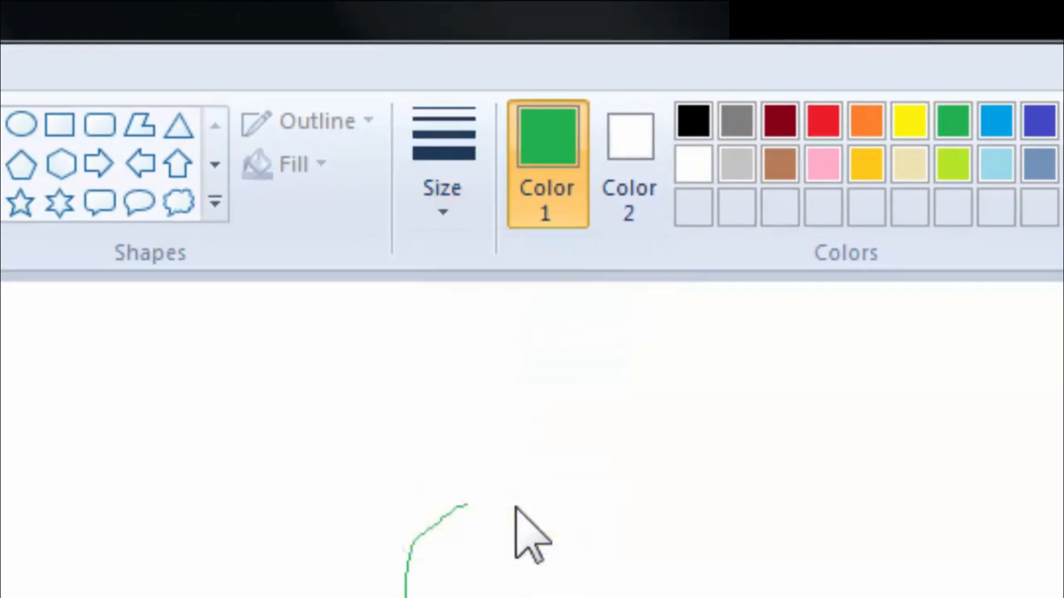
{"action": "mouse_move", "coordinate": [568, 474]}
{"action": "left_mouse_down"}
{"action": "mouse_move", "coordinate": [521, 548]}
{"action": "mouse_move", "coordinate": [636, 597]}
{"action": "mouse_move", "coordinate": [406, 287]}
{"action": "mouse_move", "coordinate": [301, 293]}
{"action": "left_mouse_up"}
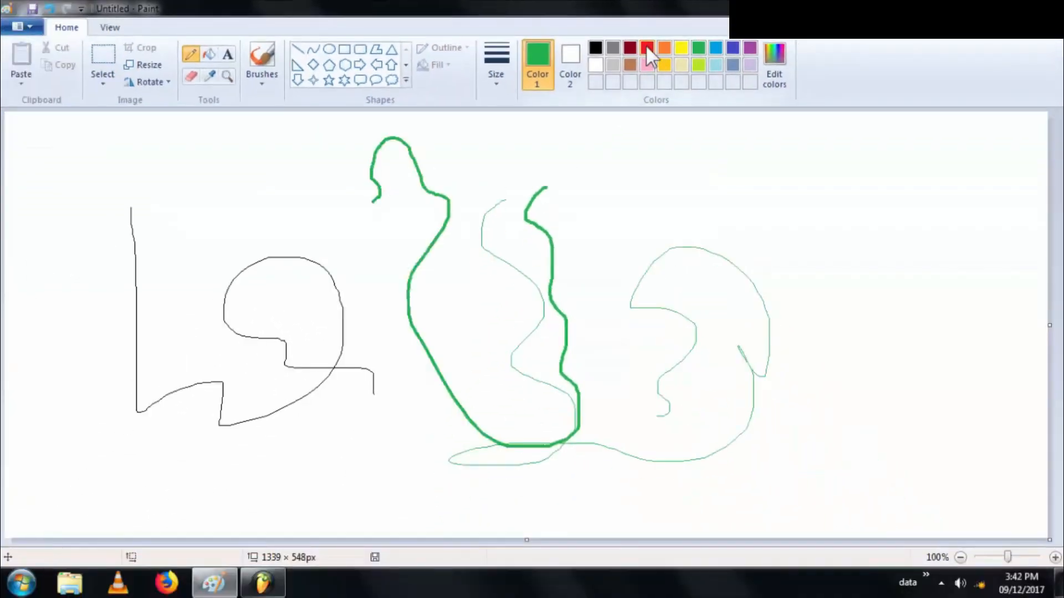
- Set Color 1 to red and draw thick freehand curves across the middle and right of the canvas
{"action": "left_click", "coordinate": [646, 47]}
{"action": "mouse_move", "coordinate": [651, 173]}
{"action": "left_mouse_down"}
{"action": "mouse_move", "coordinate": [644, 435]}
{"action": "mouse_move", "coordinate": [729, 211]}
{"action": "mouse_move", "coordinate": [892, 321]}
{"action": "left_mouse_up"}
{"action": "left_click_drag", "start_coordinate": [806, 348], "coordinate": [794, 354]}
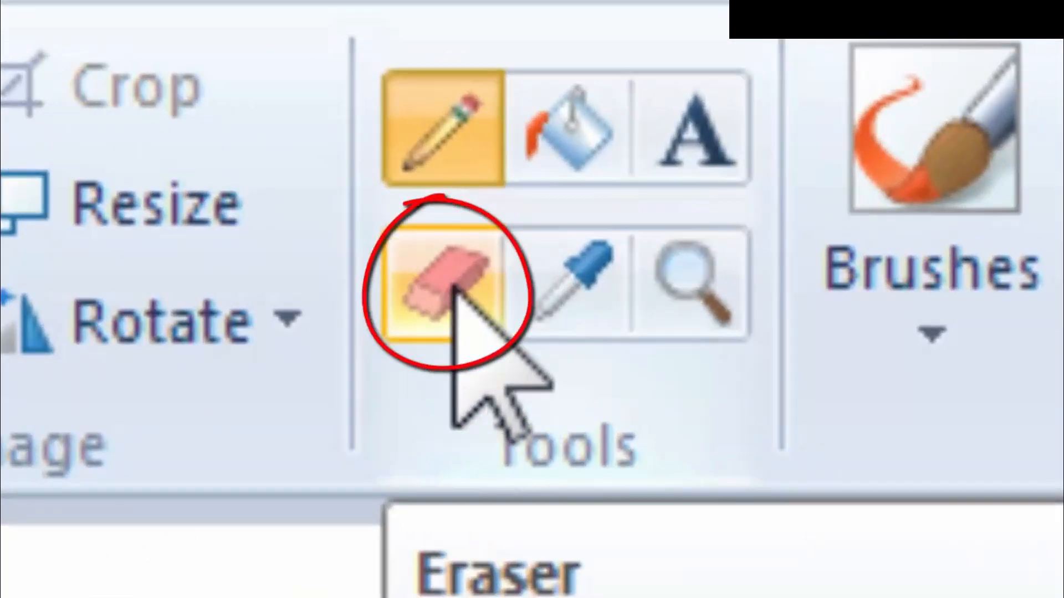
- Erase gaps through the black, green and red curves with the Eraser
{"action": "left_click", "coordinate": [453, 287]}
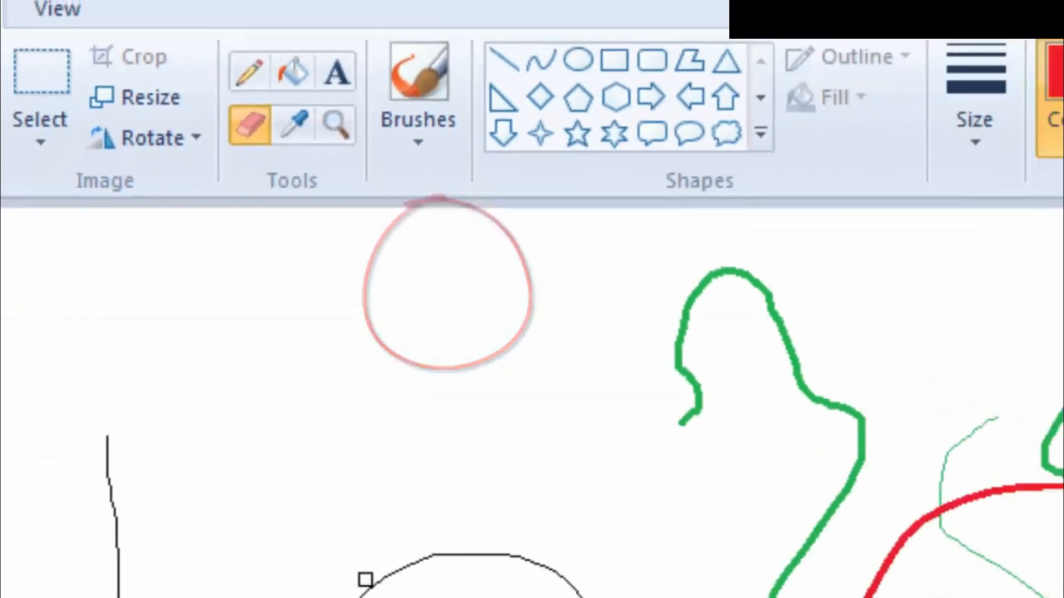
{"action": "mouse_move", "coordinate": [215, 265]}
{"action": "left_mouse_down"}
{"action": "mouse_move", "coordinate": [722, 260]}
{"action": "mouse_move", "coordinate": [405, 320]}
{"action": "mouse_move", "coordinate": [562, 321]}
{"action": "mouse_move", "coordinate": [700, 368]}
{"action": "mouse_move", "coordinate": [275, 476]}
{"action": "mouse_move", "coordinate": [573, 391]}
{"action": "mouse_move", "coordinate": [205, 362]}
{"action": "mouse_move", "coordinate": [231, 292]}
{"action": "mouse_move", "coordinate": [560, 221]}
{"action": "mouse_move", "coordinate": [61, 284]}
{"action": "mouse_move", "coordinate": [78, 328]}
{"action": "mouse_move", "coordinate": [527, 279]}
{"action": "mouse_move", "coordinate": [562, 336]}
{"action": "left_mouse_up"}
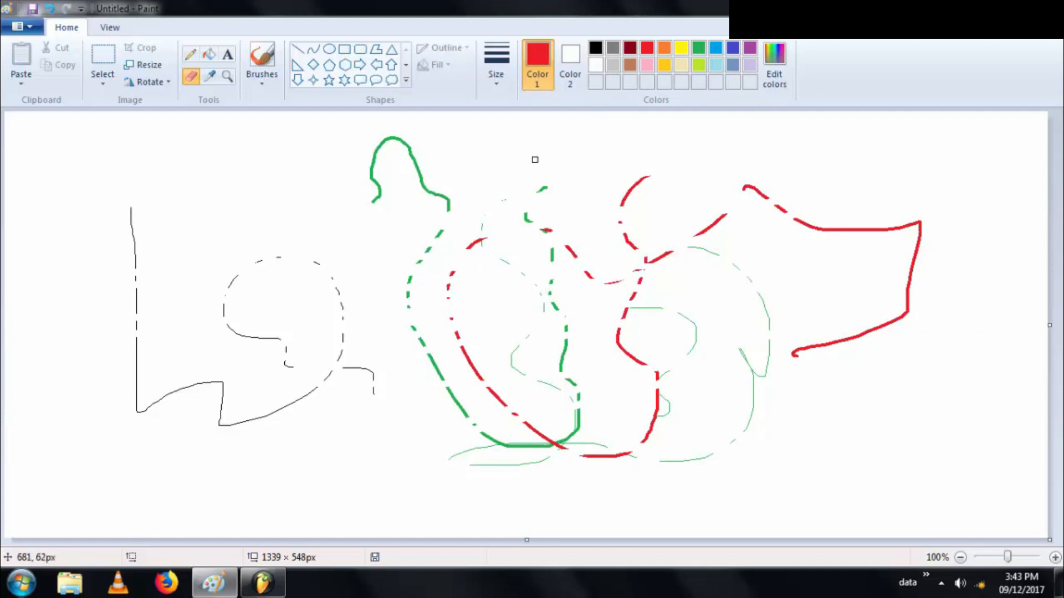
- Set Color 2 to dark red and paint a looping stroke across the drawing with the Eraser
{"action": "left_click", "coordinate": [584, 88]}
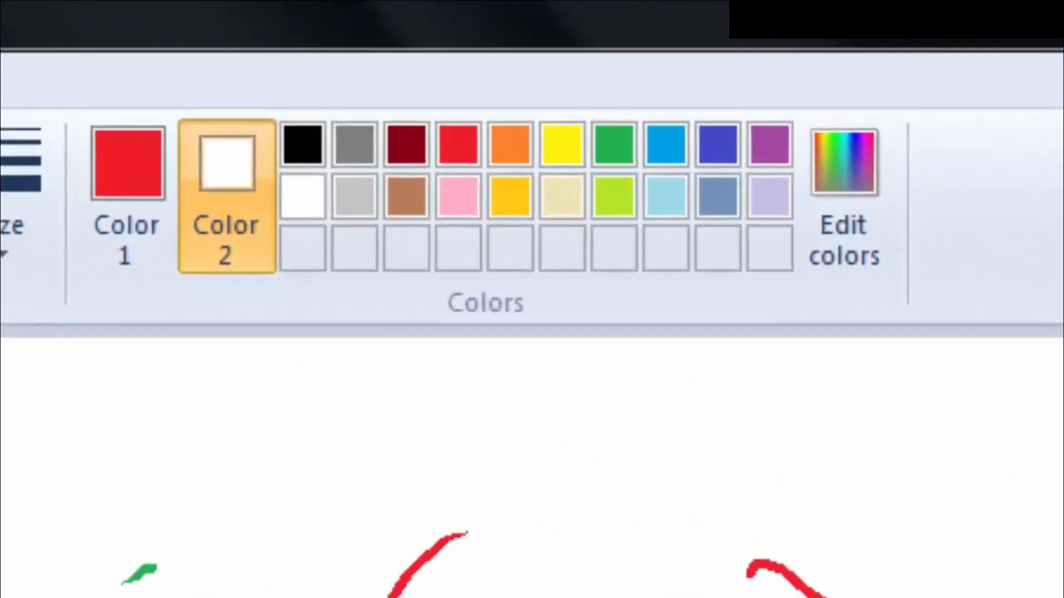
{"action": "left_click", "coordinate": [413, 145]}
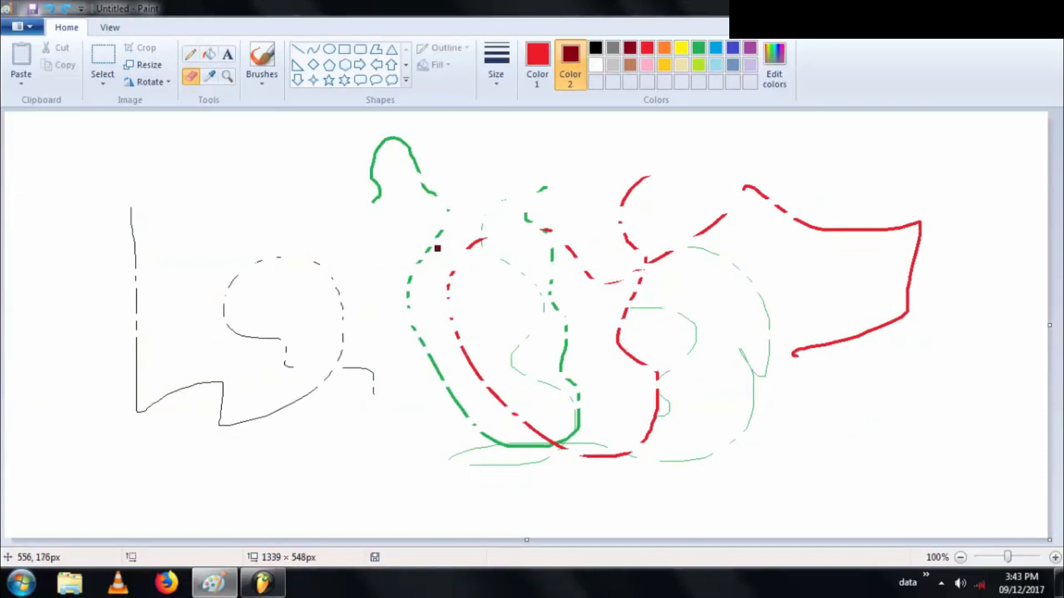
{"action": "mouse_move", "coordinate": [300, 215]}
{"action": "left_mouse_down"}
{"action": "mouse_move", "coordinate": [505, 356]}
{"action": "mouse_move", "coordinate": [507, 268]}
{"action": "mouse_move", "coordinate": [802, 452]}
{"action": "left_mouse_up"}
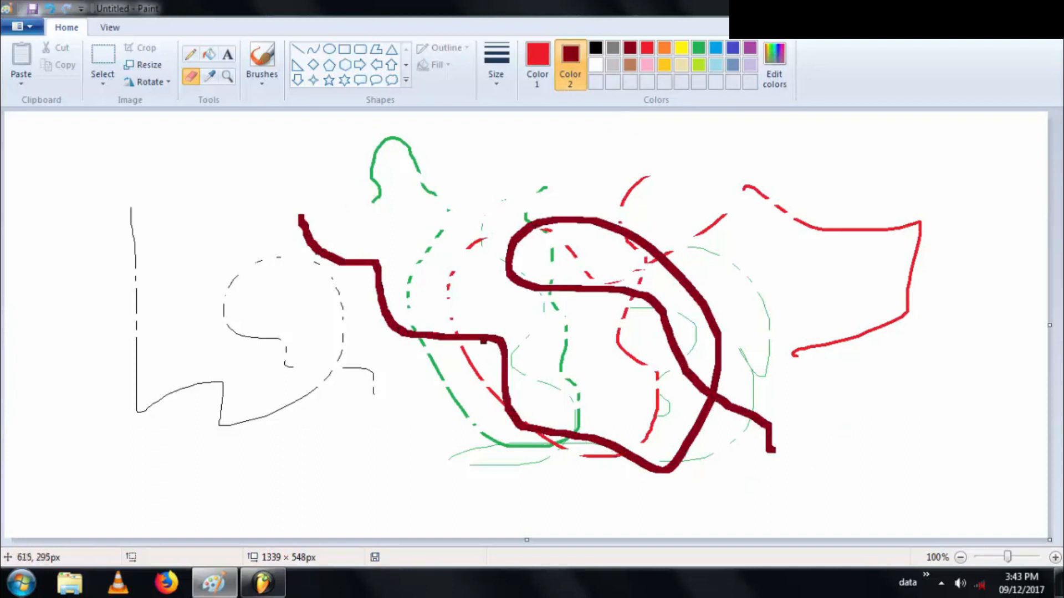
- Set the eraser to its thinnest size and paint a short, wavy dark red stroke down through the green curve
{"action": "left_click", "coordinate": [499, 86]}
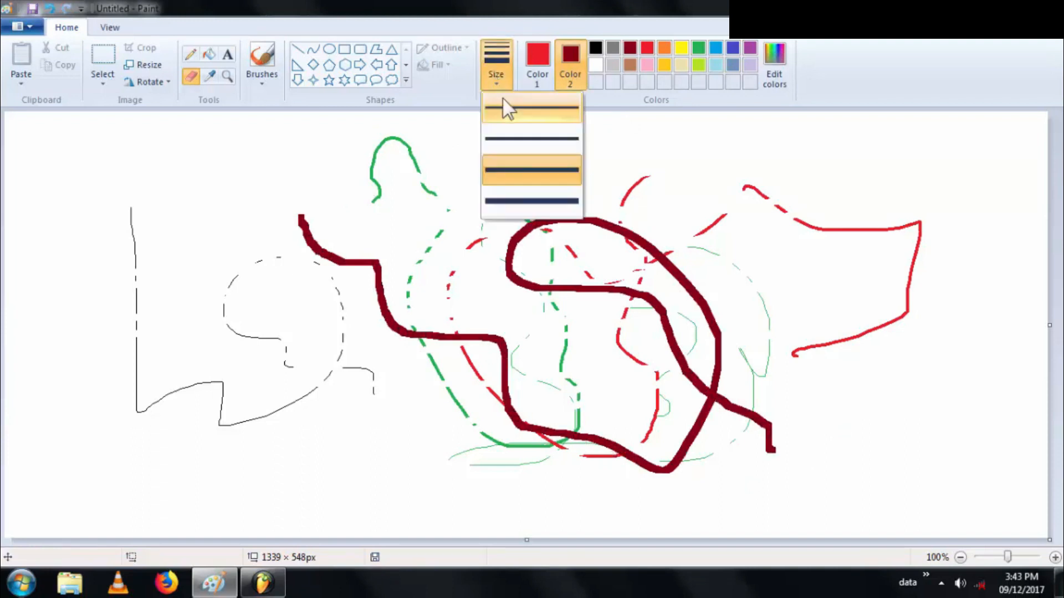
{"action": "left_click", "coordinate": [505, 108]}
{"action": "mouse_move", "coordinate": [420, 206]}
{"action": "left_mouse_down"}
{"action": "mouse_move", "coordinate": [416, 244]}
{"action": "mouse_move", "coordinate": [460, 349]}
{"action": "mouse_move", "coordinate": [446, 411]}
{"action": "left_mouse_up"}
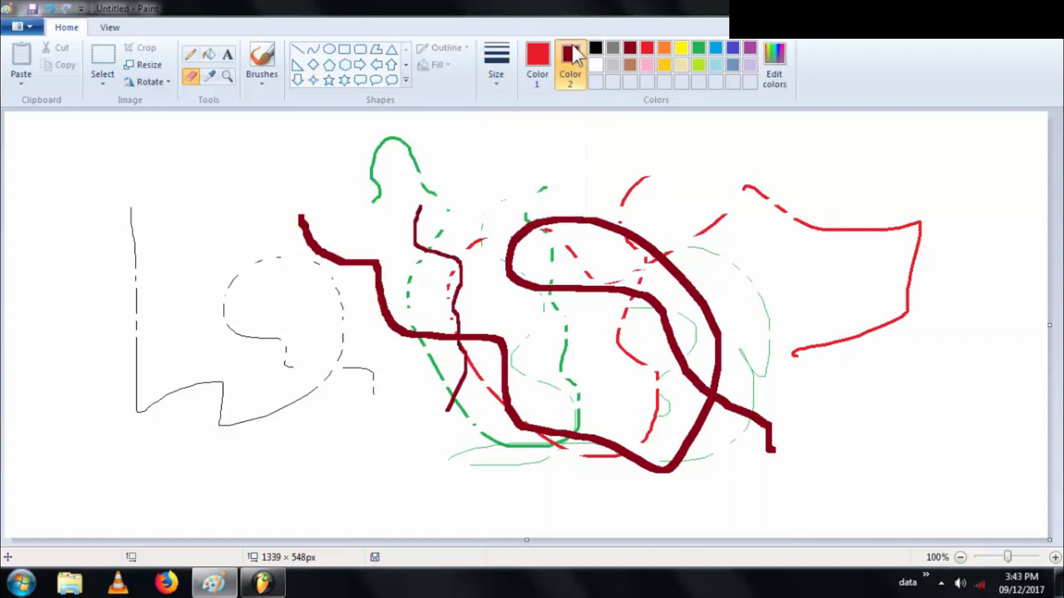
- Paint a looping dark red stroke at the largest eraser size, and erase gaps through the strokes with Color 2 set to white
{"action": "left_click", "coordinate": [503, 76]}
{"action": "left_click", "coordinate": [507, 201]}
{"action": "mouse_move", "coordinate": [446, 257]}
{"action": "left_mouse_down"}
{"action": "mouse_move", "coordinate": [410, 304]}
{"action": "mouse_move", "coordinate": [295, 317]}
{"action": "mouse_move", "coordinate": [421, 411]}
{"action": "mouse_move", "coordinate": [368, 388]}
{"action": "mouse_move", "coordinate": [497, 317]}
{"action": "left_mouse_up"}
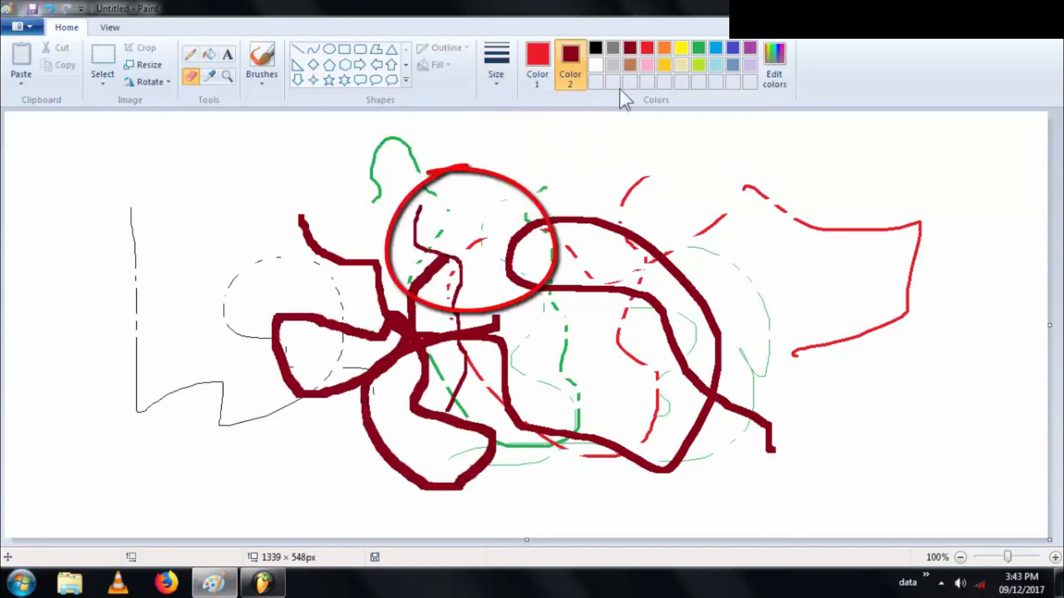
{"action": "mouse_move", "coordinate": [493, 238]}
{"action": "left_mouse_down"}
{"action": "mouse_move", "coordinate": [273, 444]}
{"action": "mouse_move", "coordinate": [261, 334]}
{"action": "mouse_move", "coordinate": [532, 475]}
{"action": "mouse_move", "coordinate": [748, 416]}
{"action": "left_mouse_up"}
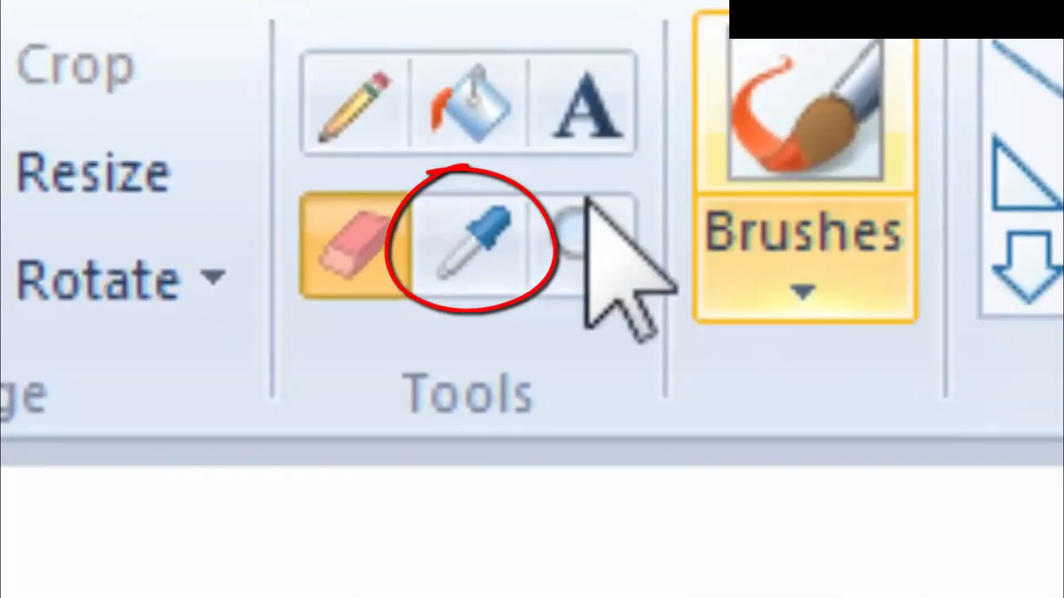
- Sample dark red from a thick stroke as Color 1 with the Color picker, and erase a small gap in that stroke
{"action": "left_click", "coordinate": [468, 227]}
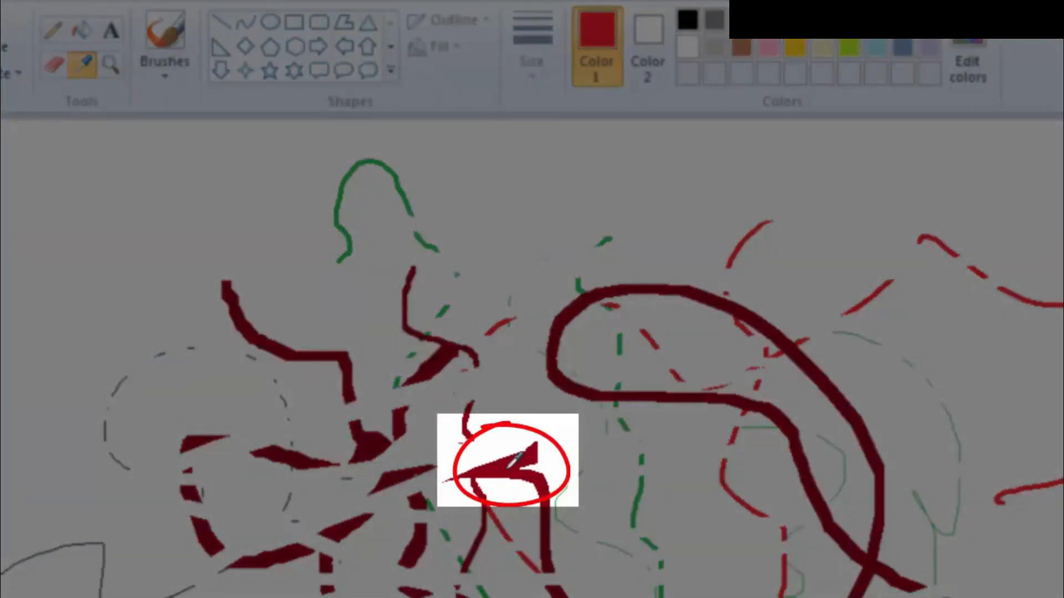
{"action": "left_click", "coordinate": [516, 460]}
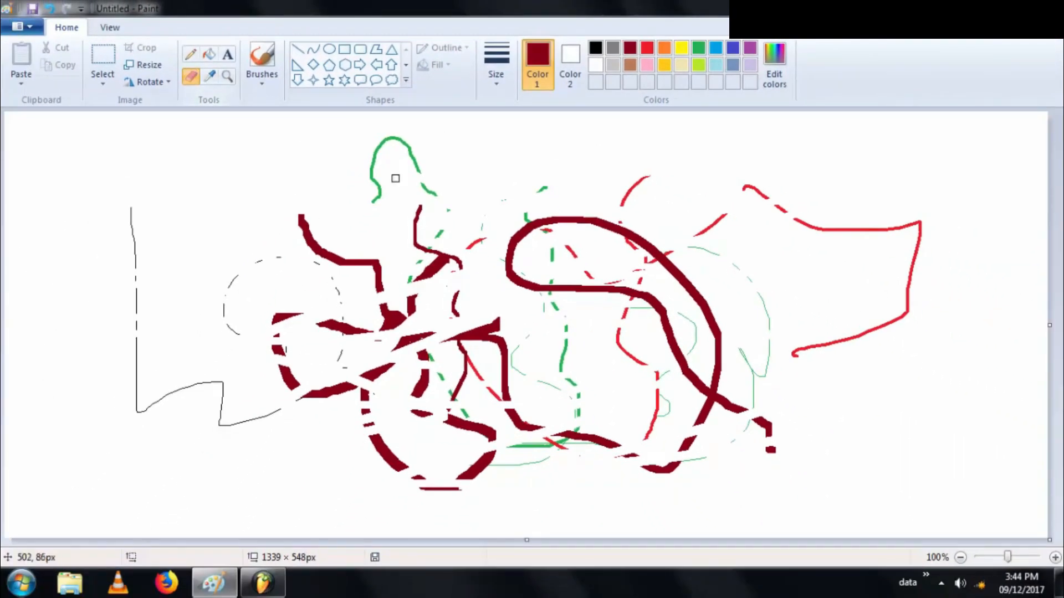
{"action": "left_click_drag", "start_coordinate": [481, 333], "coordinate": [499, 343]}
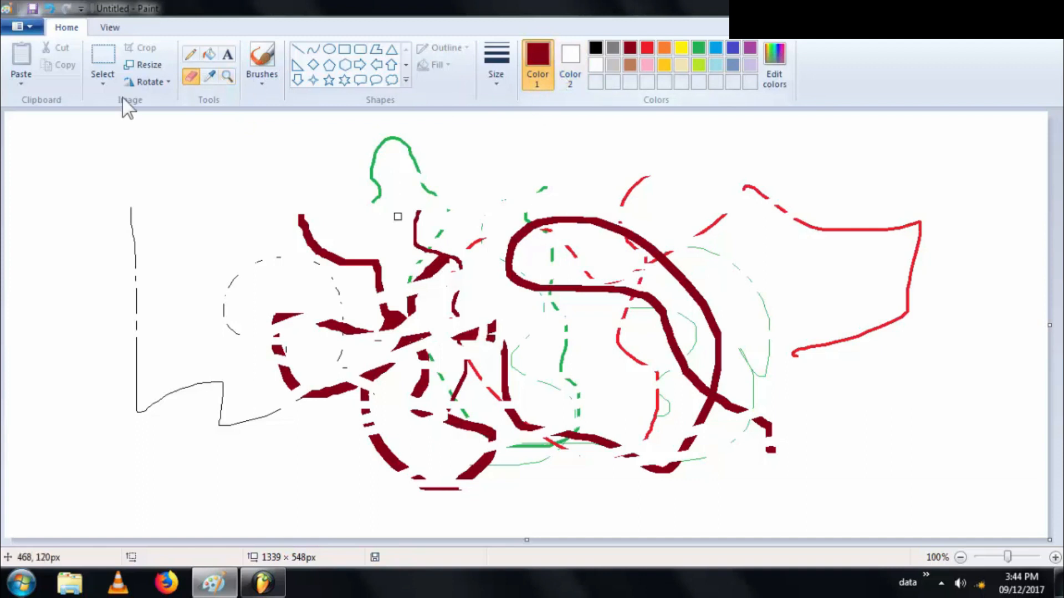
- Draw a long dark red freehand outline around the existing drawing with the Pencil
{"action": "left_click", "coordinate": [191, 52]}
{"action": "mouse_move", "coordinate": [215, 148]}
{"action": "left_mouse_down"}
{"action": "mouse_move", "coordinate": [176, 195]}
{"action": "mouse_move", "coordinate": [103, 446]}
{"action": "mouse_move", "coordinate": [160, 308]}
{"action": "left_mouse_up"}
{"action": "mouse_move", "coordinate": [234, 194]}
{"action": "left_mouse_down"}
{"action": "mouse_move", "coordinate": [335, 206]}
{"action": "mouse_move", "coordinate": [330, 156]}
{"action": "mouse_move", "coordinate": [856, 156]}
{"action": "mouse_move", "coordinate": [823, 156]}
{"action": "mouse_move", "coordinate": [977, 274]}
{"action": "mouse_move", "coordinate": [984, 424]}
{"action": "mouse_move", "coordinate": [922, 486]}
{"action": "mouse_move", "coordinate": [461, 501]}
{"action": "left_mouse_up"}
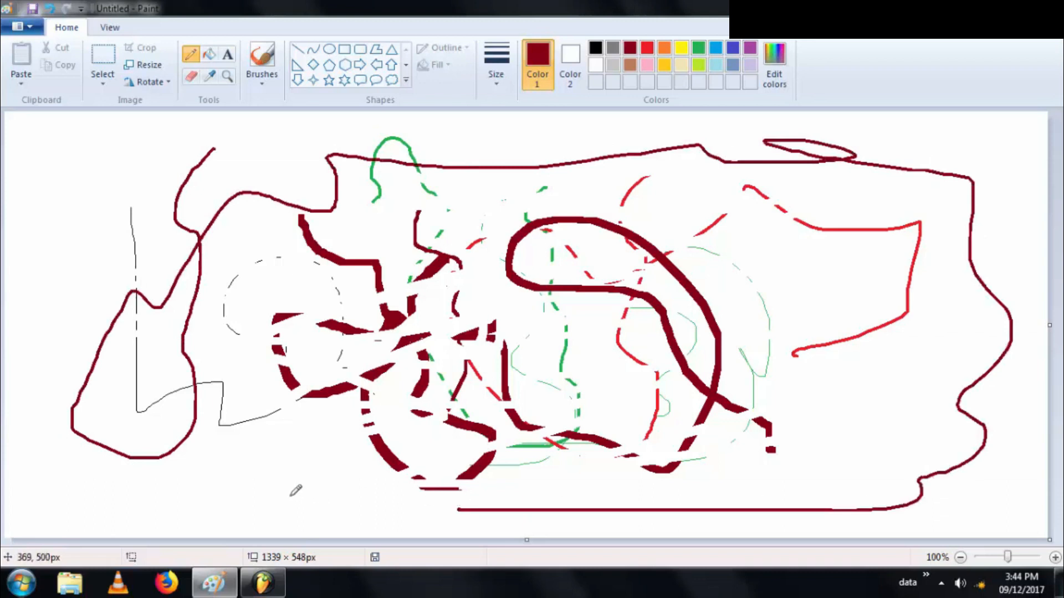
- Sample green from the upper green curve as Color 1 and draw large loops across the drawing with the Pencil
{"action": "left_click", "coordinate": [209, 75]}
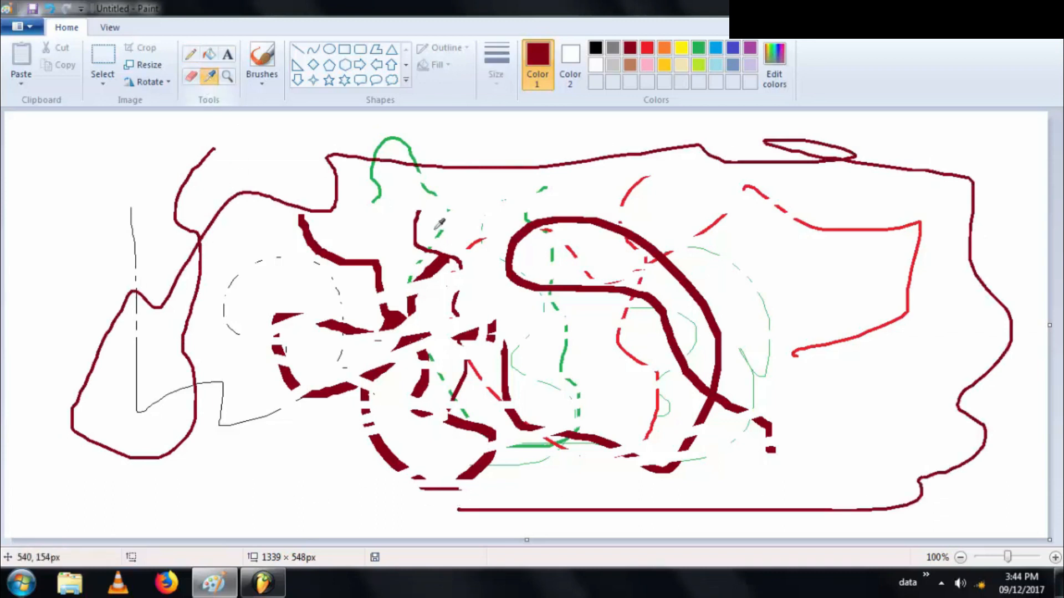
{"action": "left_click", "coordinate": [379, 180]}
{"action": "mouse_move", "coordinate": [302, 236]}
{"action": "left_mouse_down"}
{"action": "mouse_move", "coordinate": [313, 447]}
{"action": "mouse_move", "coordinate": [786, 240]}
{"action": "mouse_move", "coordinate": [626, 413]}
{"action": "mouse_move", "coordinate": [637, 297]}
{"action": "left_mouse_up"}
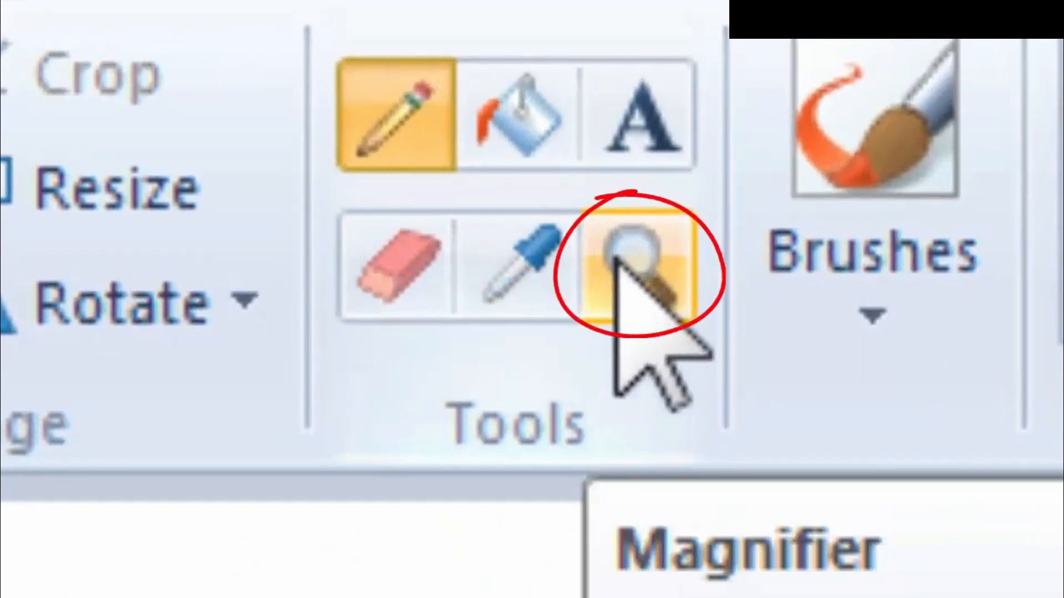
- Zoom in on the middle of the drawing to 800% with the Magnifier
{"action": "left_click", "coordinate": [615, 257]}
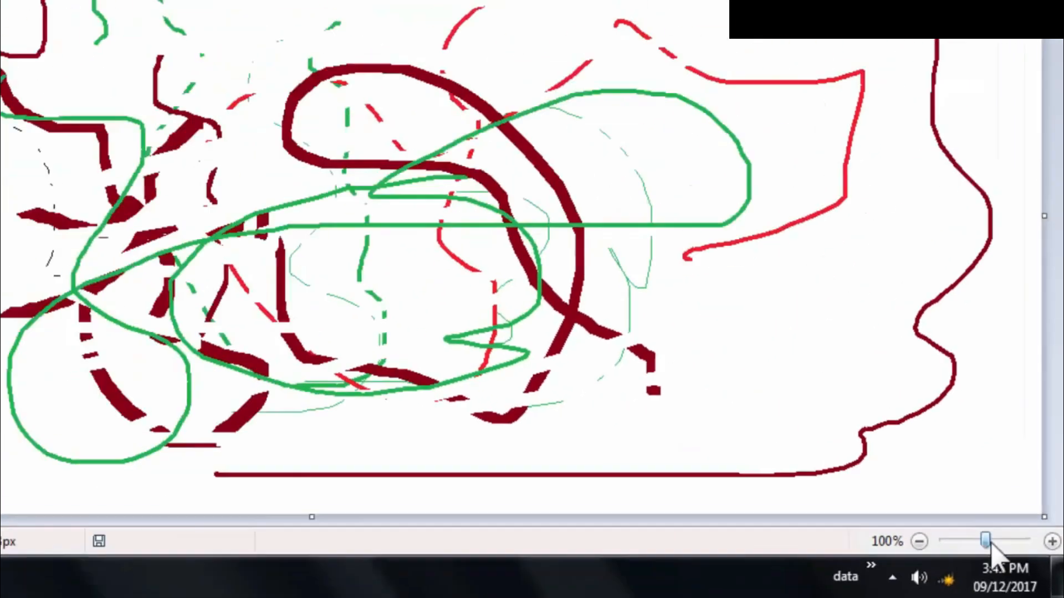
{"action": "mouse_move", "coordinate": [874, 464]}
{"action": "left_mouse_down"}
{"action": "mouse_move", "coordinate": [979, 468]}
{"action": "mouse_move", "coordinate": [930, 469]}
{"action": "left_mouse_up"}
{"action": "left_click_drag", "start_coordinate": [1024, 560], "coordinate": [1008, 558]}
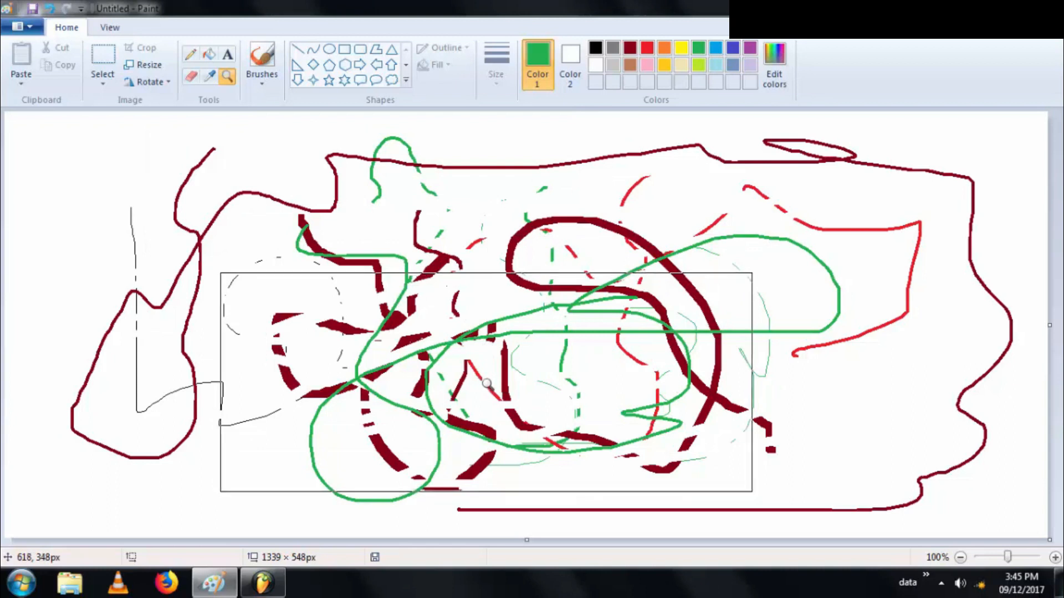
{"action": "left_click", "coordinate": [482, 383]}
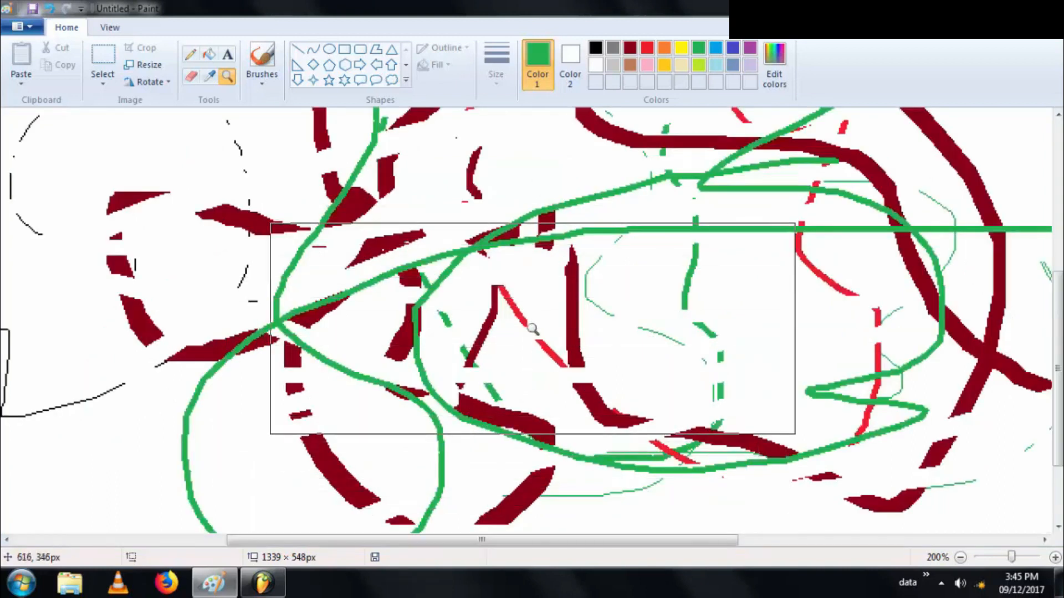
{"action": "left_click", "coordinate": [531, 328]}
{"action": "left_click", "coordinate": [385, 259]}
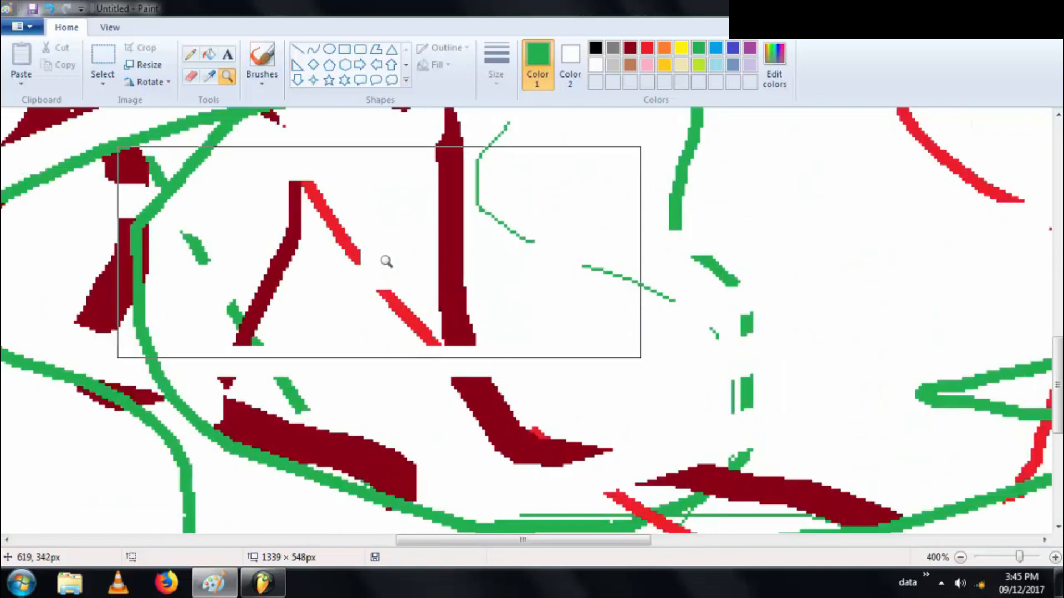
{"action": "left_click", "coordinate": [358, 263]}
{"action": "left_click", "coordinate": [333, 254]}
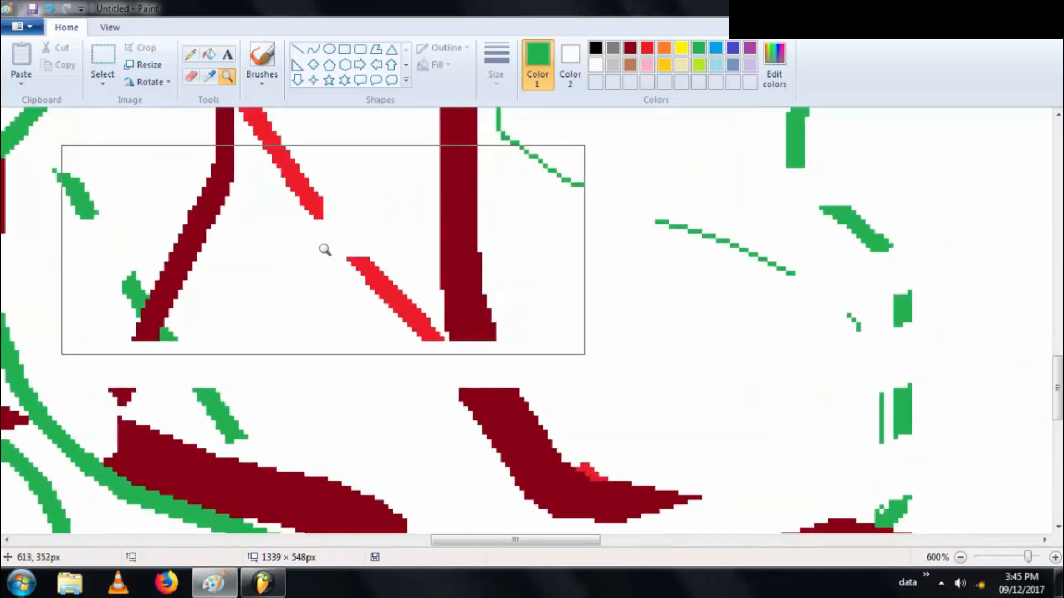
{"action": "left_click", "coordinate": [324, 249]}
{"action": "left_click", "coordinate": [300, 239]}
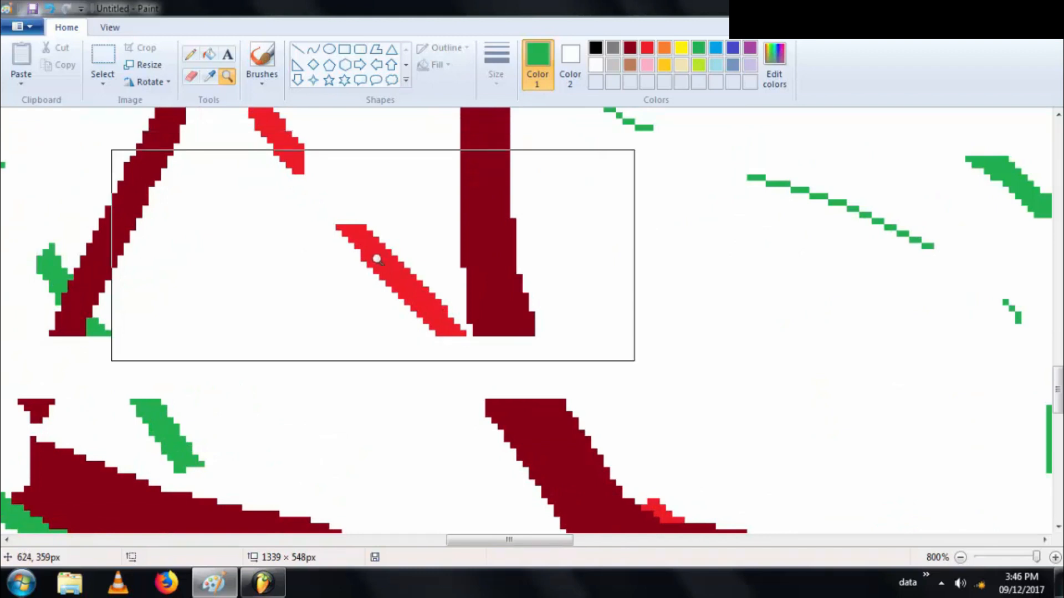
- Zoom back out to 100% with the Magnifier so the whole canvas is in view
{"action": "right_click", "coordinate": [425, 274]}
{"action": "right_click", "coordinate": [426, 273]}
{"action": "right_click", "coordinate": [426, 277]}
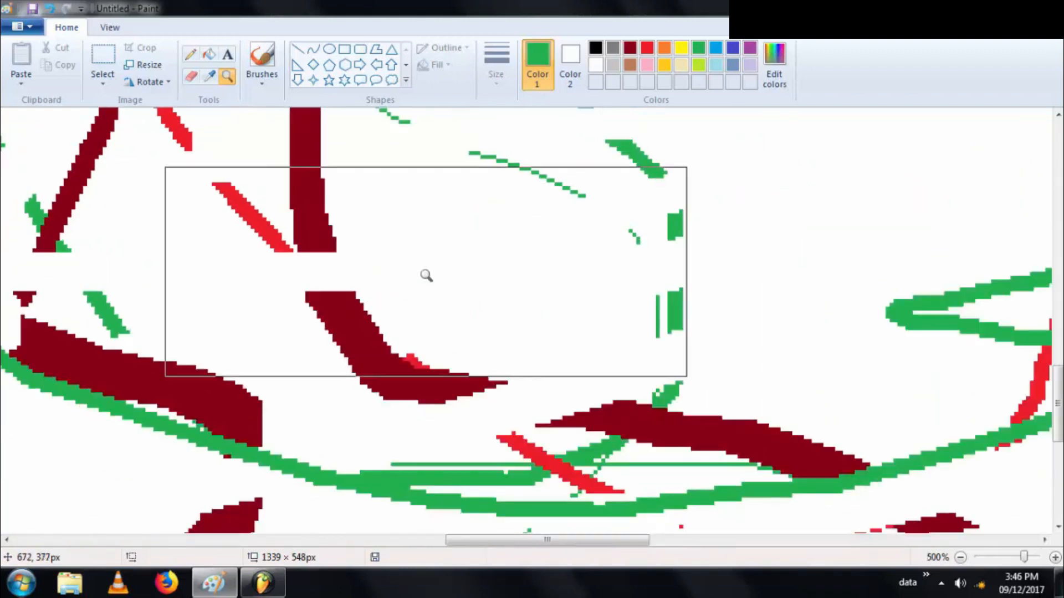
{"action": "right_click", "coordinate": [426, 277]}
{"action": "right_click", "coordinate": [426, 277]}
{"action": "right_click", "coordinate": [427, 277]}
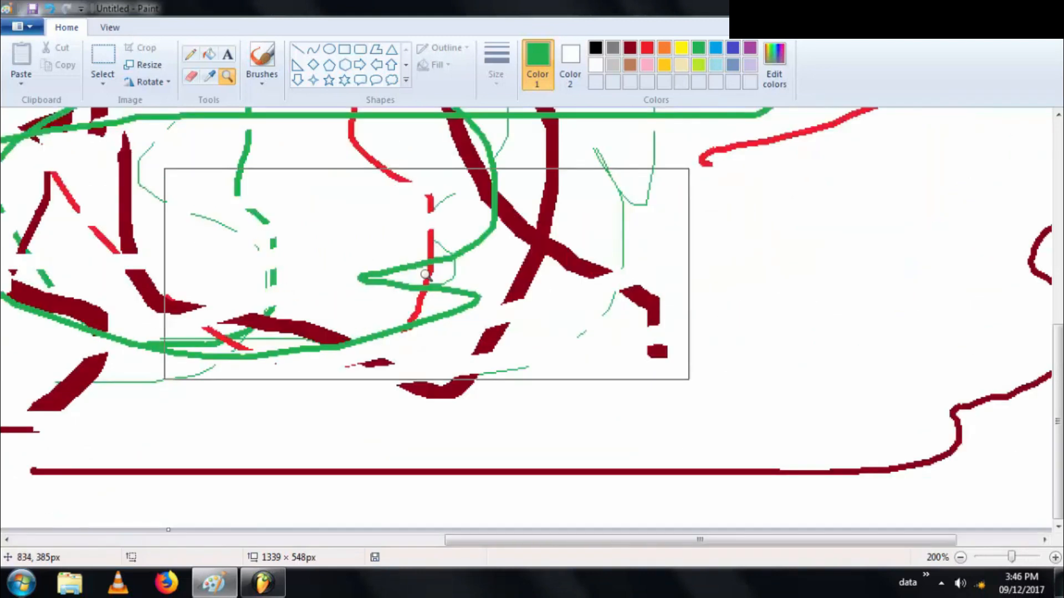
{"action": "right_click", "coordinate": [427, 271]}
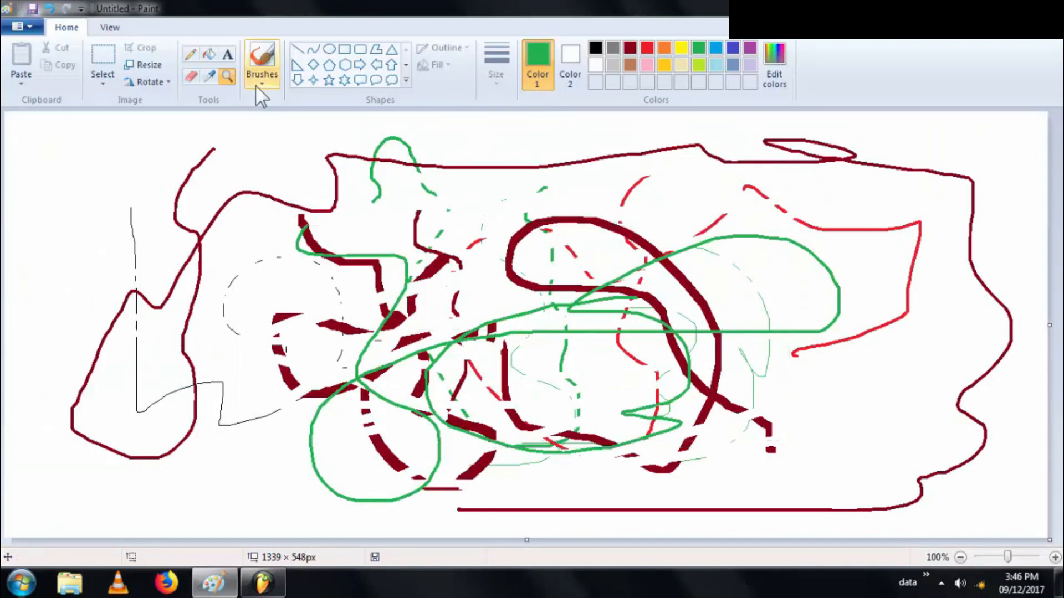
- Set Color 1 to red and draw a thin, gently curved line near the canvas's top-left corner with the Brush
{"action": "left_click", "coordinate": [629, 47]}
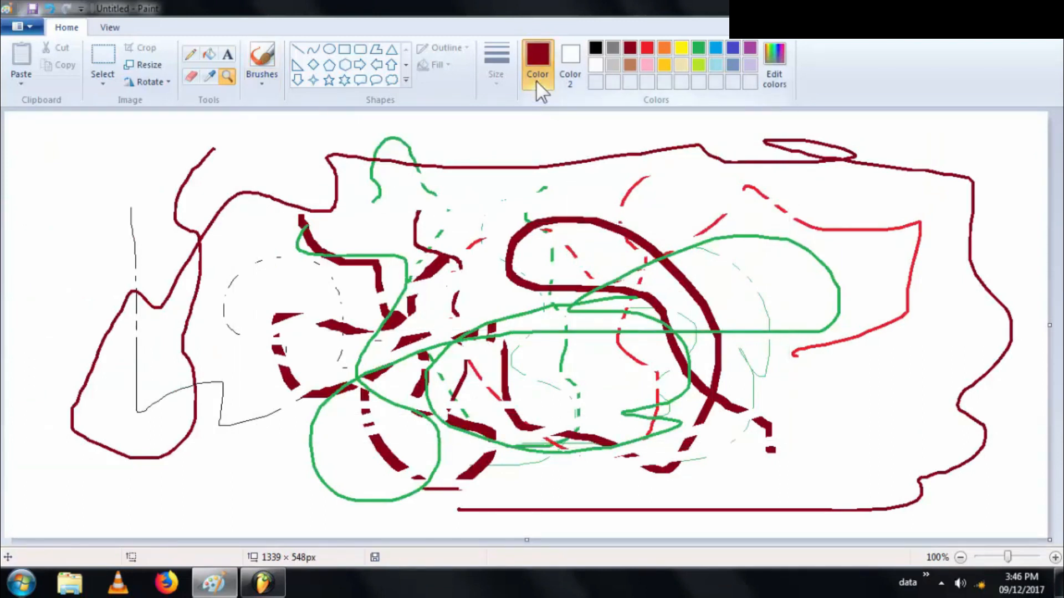
{"action": "left_click", "coordinate": [647, 44]}
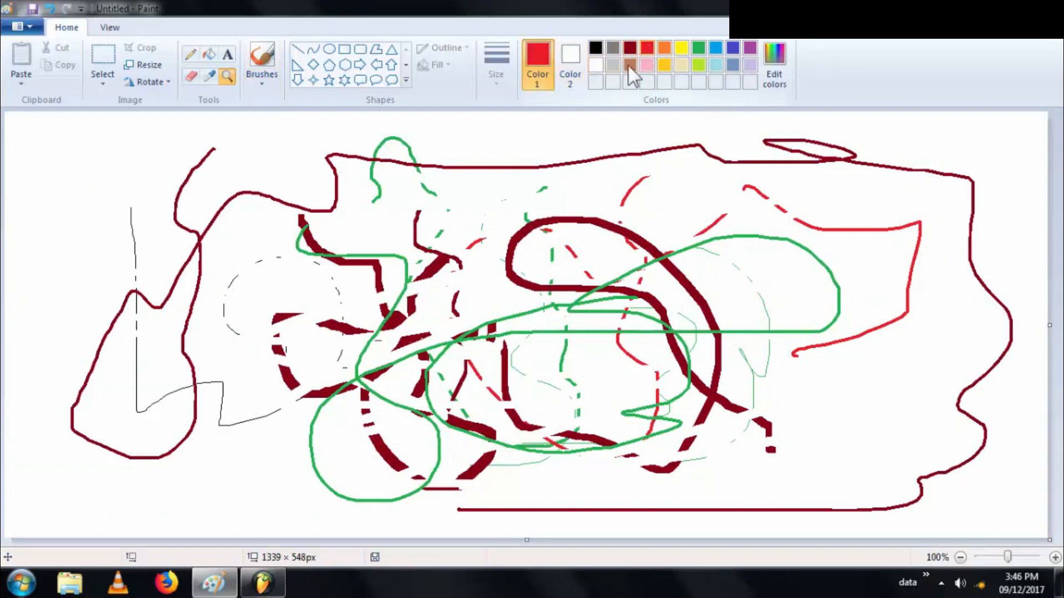
{"action": "left_click", "coordinate": [275, 80]}
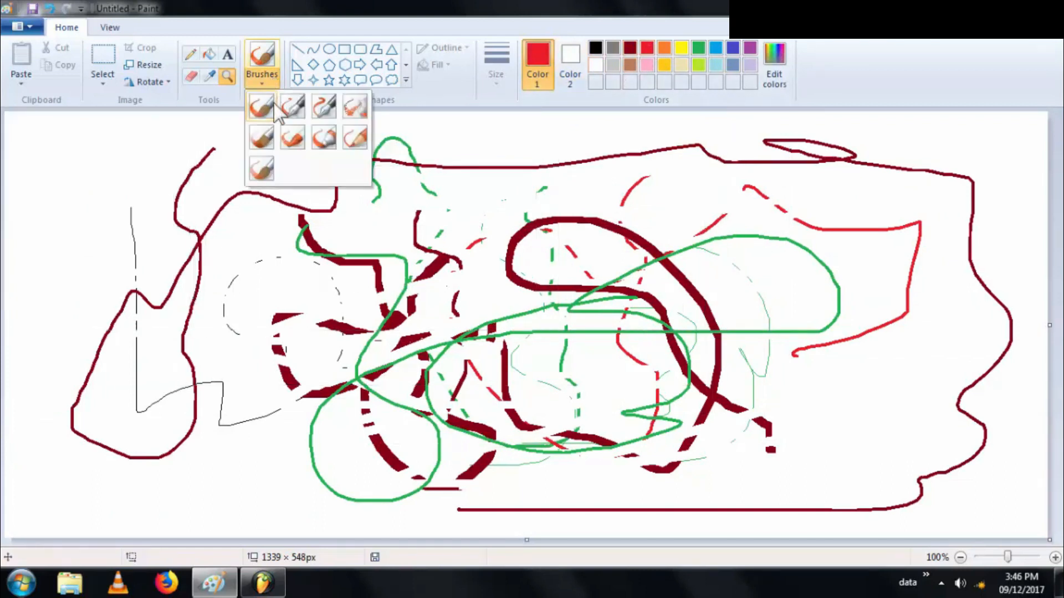
{"action": "left_click", "coordinate": [290, 141]}
{"action": "left_click_drag", "start_coordinate": [33, 129], "coordinate": [121, 149]}
{"action": "left_click_drag", "start_coordinate": [204, 147], "coordinate": [255, 151]}
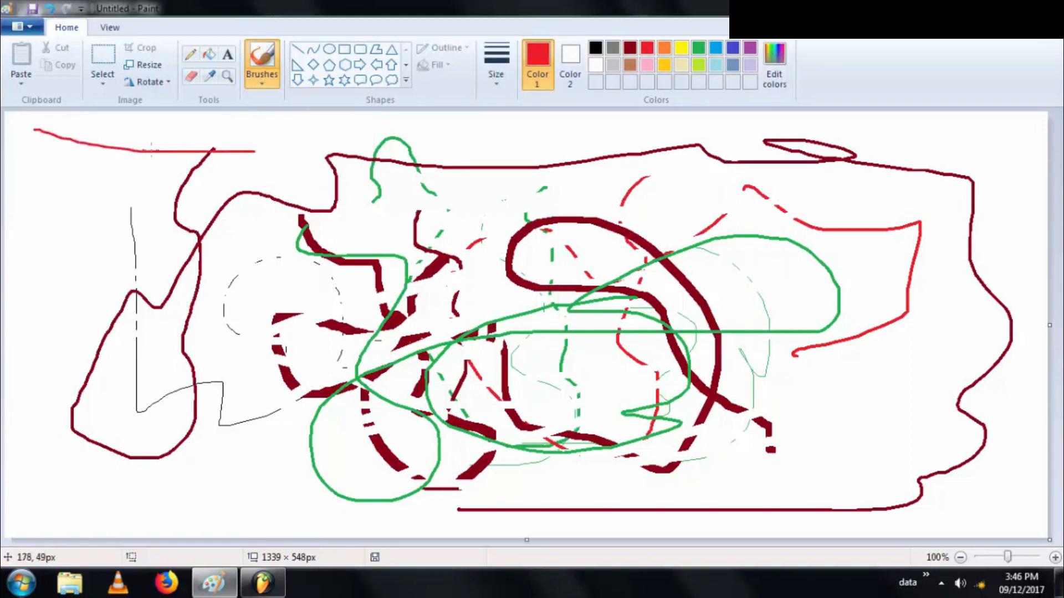
- Choose a thicker line size and draw a second red line just below the thin one
{"action": "left_click", "coordinate": [509, 78]}
{"action": "left_click", "coordinate": [520, 205]}
{"action": "left_click_drag", "start_coordinate": [10, 168], "coordinate": [277, 189]}
- Draw red freehand characters below the two lines with Calligraphy brush 1
{"action": "left_click", "coordinate": [262, 83]}
{"action": "left_click", "coordinate": [294, 109]}
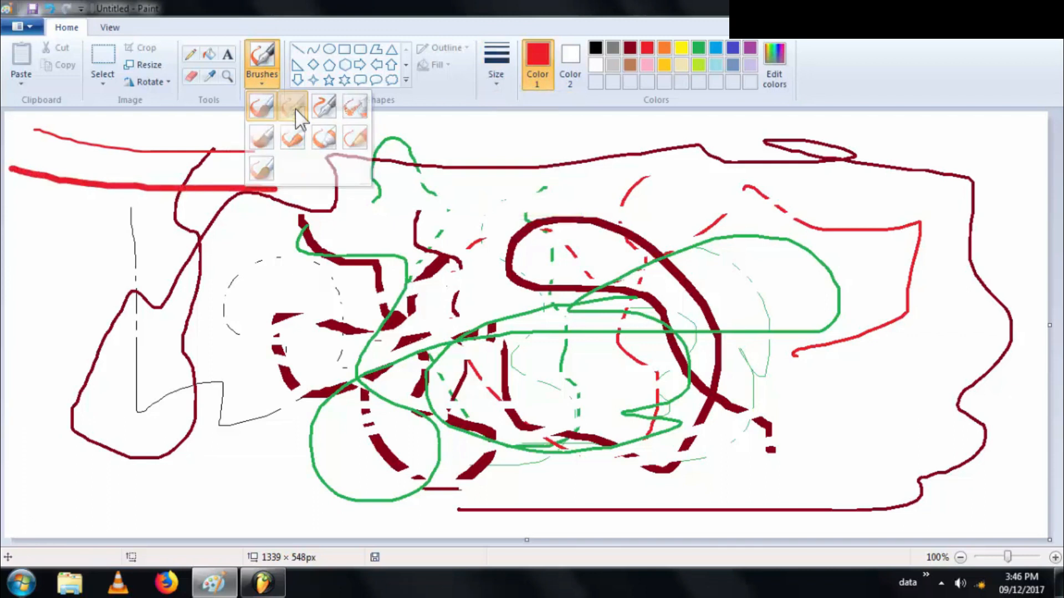
{"action": "mouse_move", "coordinate": [67, 227]}
{"action": "left_mouse_down"}
{"action": "mouse_move", "coordinate": [172, 261]}
{"action": "mouse_move", "coordinate": [236, 304]}
{"action": "left_mouse_up"}
{"action": "mouse_move", "coordinate": [216, 242]}
{"action": "left_mouse_down"}
{"action": "mouse_move", "coordinate": [267, 312]}
{"action": "mouse_move", "coordinate": [257, 212]}
{"action": "mouse_move", "coordinate": [311, 211]}
{"action": "left_mouse_up"}
- Add red freehand strokes in the middle of the canvas with Calligraphy brush 2
{"action": "left_click", "coordinate": [262, 82]}
{"action": "left_click", "coordinate": [324, 110]}
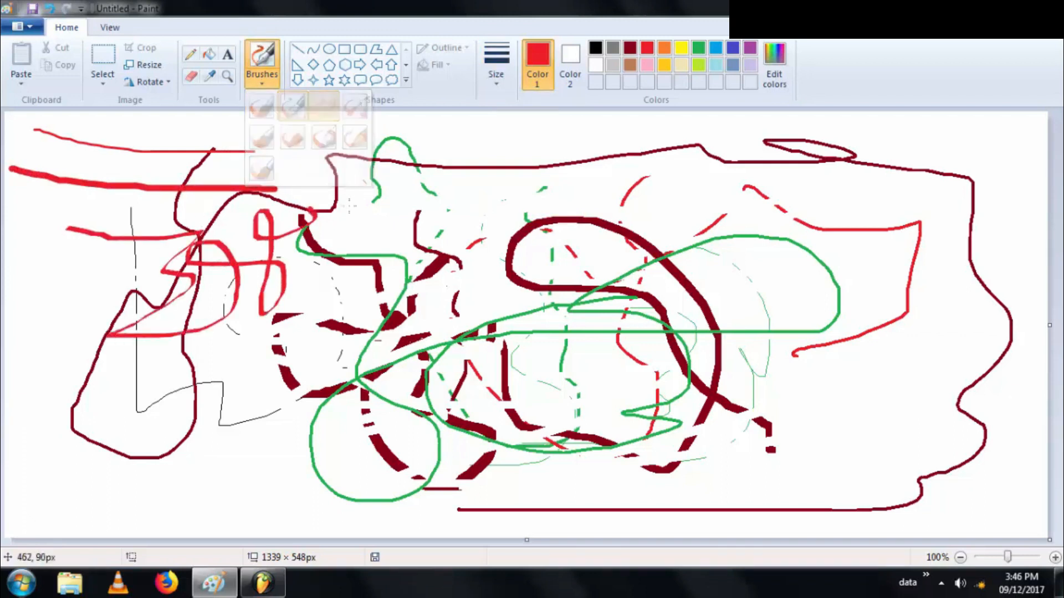
{"action": "left_click_drag", "start_coordinate": [364, 185], "coordinate": [497, 283]}
{"action": "left_click", "coordinate": [262, 84]}
{"action": "left_click", "coordinate": [325, 102]}
{"action": "mouse_move", "coordinate": [552, 153]}
{"action": "left_mouse_down"}
{"action": "mouse_move", "coordinate": [723, 261]}
{"action": "mouse_move", "coordinate": [738, 298]}
{"action": "left_mouse_up"}
- Spray a long red freehand line across the canvas's right half with the Airbrush
{"action": "left_click", "coordinate": [262, 82]}
{"action": "left_click", "coordinate": [355, 105]}
{"action": "mouse_move", "coordinate": [518, 162]}
{"action": "left_mouse_down"}
{"action": "mouse_move", "coordinate": [809, 388]}
{"action": "mouse_move", "coordinate": [720, 488]}
{"action": "mouse_move", "coordinate": [576, 483]}
{"action": "left_mouse_up"}
- Paint wide red curved strokes over the left and middle of the drawing with the Oil brush
{"action": "left_click", "coordinate": [262, 83]}
{"action": "left_click", "coordinate": [263, 139]}
{"action": "mouse_move", "coordinate": [146, 479]}
{"action": "left_mouse_down"}
{"action": "mouse_move", "coordinate": [285, 330]}
{"action": "mouse_move", "coordinate": [477, 382]}
{"action": "mouse_move", "coordinate": [339, 427]}
{"action": "left_mouse_up"}
{"action": "left_click", "coordinate": [395, 361]}
- Draw red freehand lettering across the right half of the drawing with the Crayon
{"action": "left_click", "coordinate": [262, 83]}
{"action": "left_click", "coordinate": [295, 131]}
{"action": "mouse_move", "coordinate": [592, 192]}
{"action": "left_mouse_down"}
{"action": "mouse_move", "coordinate": [697, 318]}
{"action": "mouse_move", "coordinate": [670, 335]}
{"action": "mouse_move", "coordinate": [722, 284]}
{"action": "mouse_move", "coordinate": [798, 312]}
{"action": "mouse_move", "coordinate": [884, 382]}
{"action": "mouse_move", "coordinate": [849, 298]}
{"action": "mouse_move", "coordinate": [867, 330]}
{"action": "left_mouse_up"}
- Draw wide red loops with the Marker, change Color 1 to green and add a long zigzag stroke across the drawing
{"action": "left_click", "coordinate": [268, 83]}
{"action": "left_click", "coordinate": [323, 138]}
{"action": "mouse_move", "coordinate": [593, 181]}
{"action": "left_mouse_down"}
{"action": "mouse_move", "coordinate": [522, 167]}
{"action": "mouse_move", "coordinate": [577, 423]}
{"action": "mouse_move", "coordinate": [772, 247]}
{"action": "left_mouse_up"}
{"action": "left_click", "coordinate": [682, 48]}
{"action": "left_click", "coordinate": [698, 47]}
{"action": "mouse_move", "coordinate": [785, 178]}
{"action": "left_mouse_down"}
{"action": "mouse_move", "coordinate": [660, 336]}
{"action": "mouse_move", "coordinate": [834, 219]}
{"action": "left_mouse_up"}
- Paint a green freehand outline over the left part of the drawing with the Watercolor brush
{"action": "left_click", "coordinate": [262, 81]}
{"action": "left_click", "coordinate": [270, 104]}
{"action": "mouse_move", "coordinate": [388, 191]}
{"action": "left_mouse_down"}
{"action": "mouse_move", "coordinate": [180, 257]}
{"action": "mouse_move", "coordinate": [351, 334]}
{"action": "left_mouse_up"}
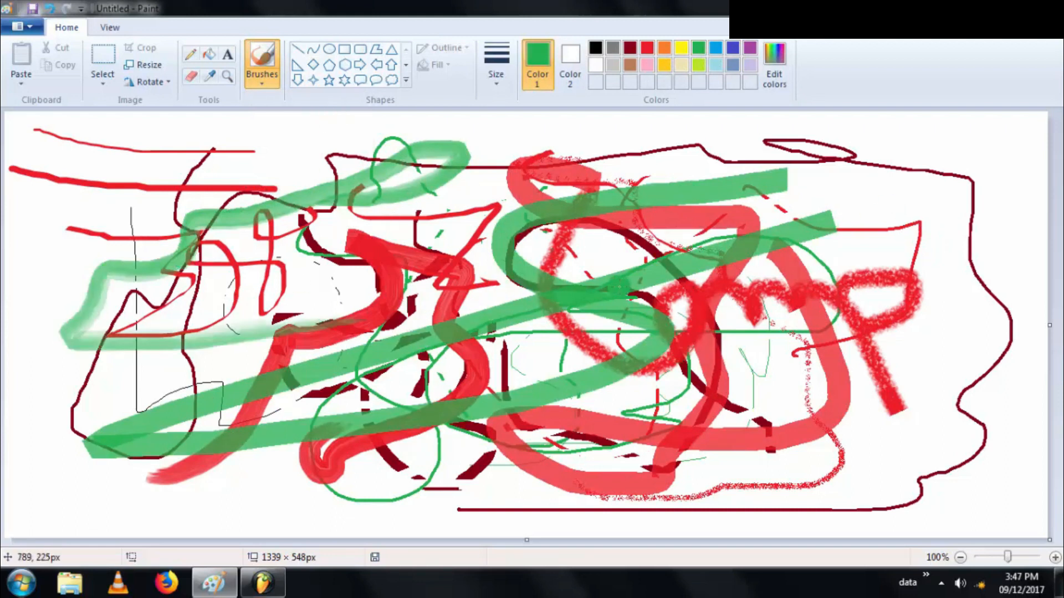
{"action": "left_click", "coordinate": [263, 82]}
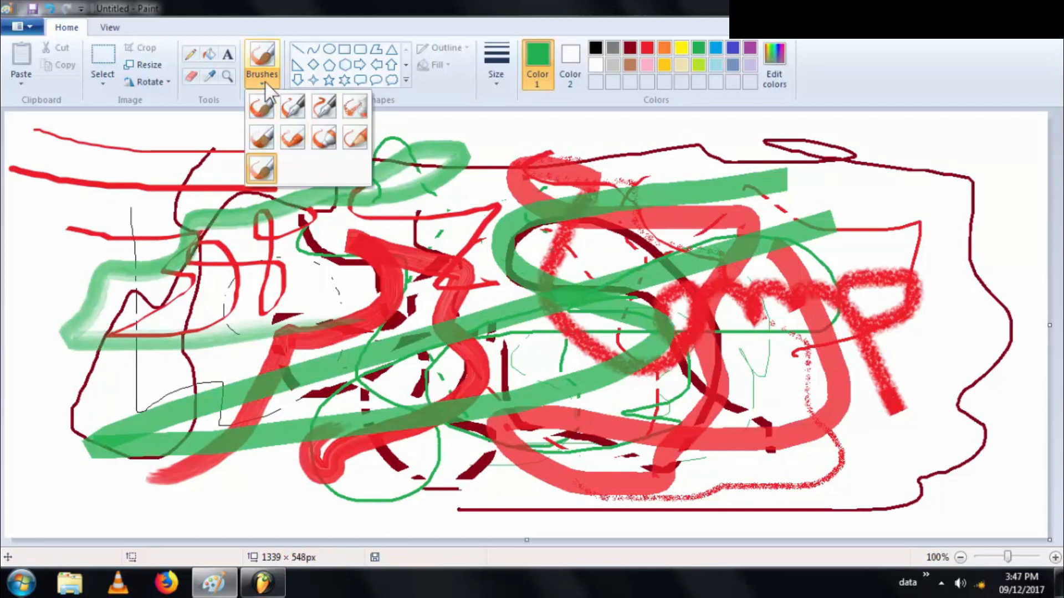
{"action": "left_click", "coordinate": [442, 348]}
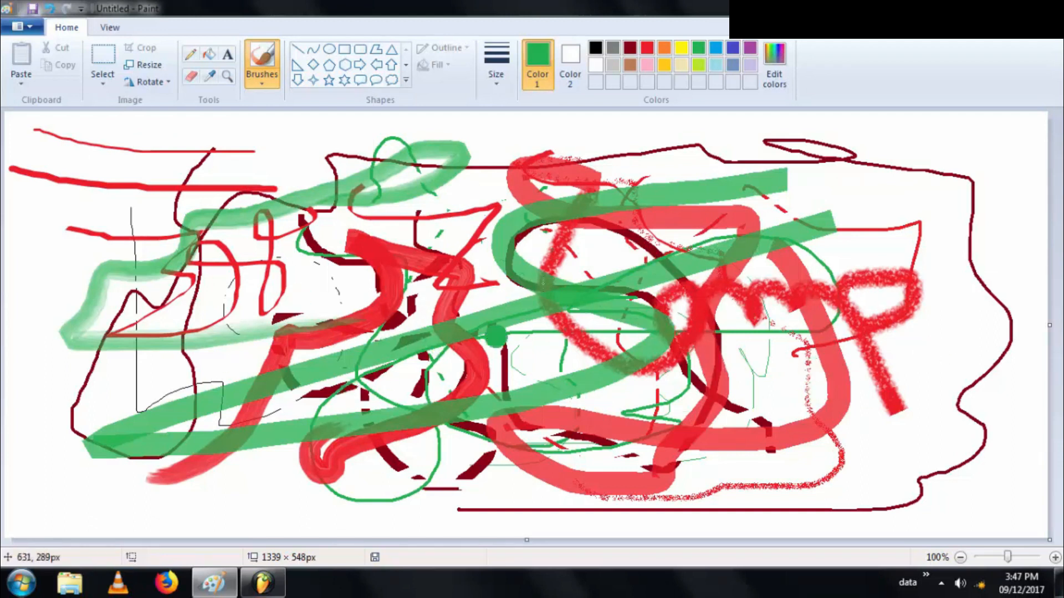
- Start a new blank picture without saving the current drawing
{"action": "left_click", "coordinate": [22, 26]}
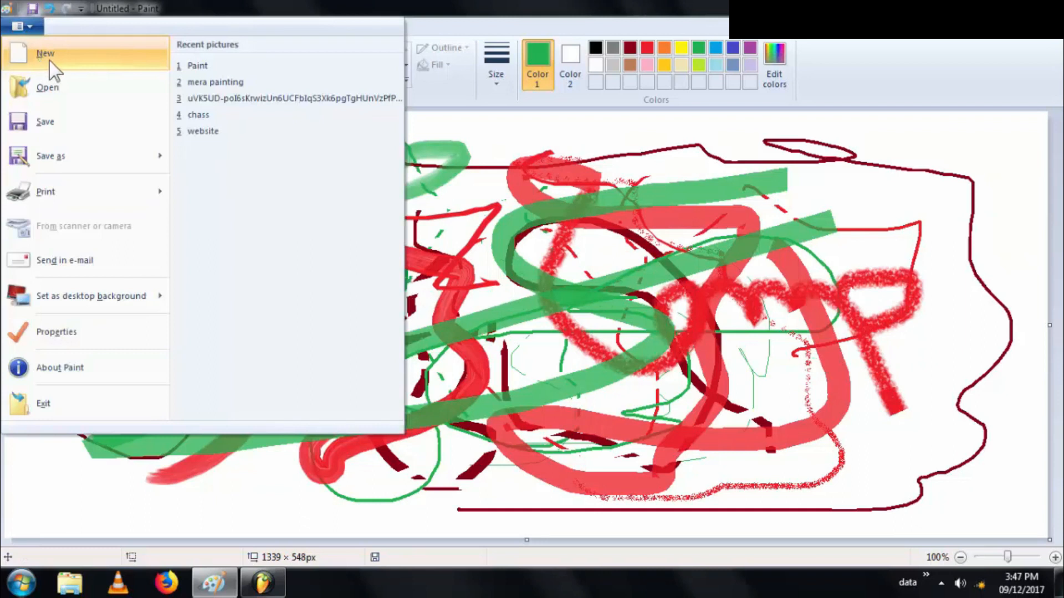
{"action": "left_click", "coordinate": [43, 55]}
{"action": "left_click", "coordinate": [569, 292]}
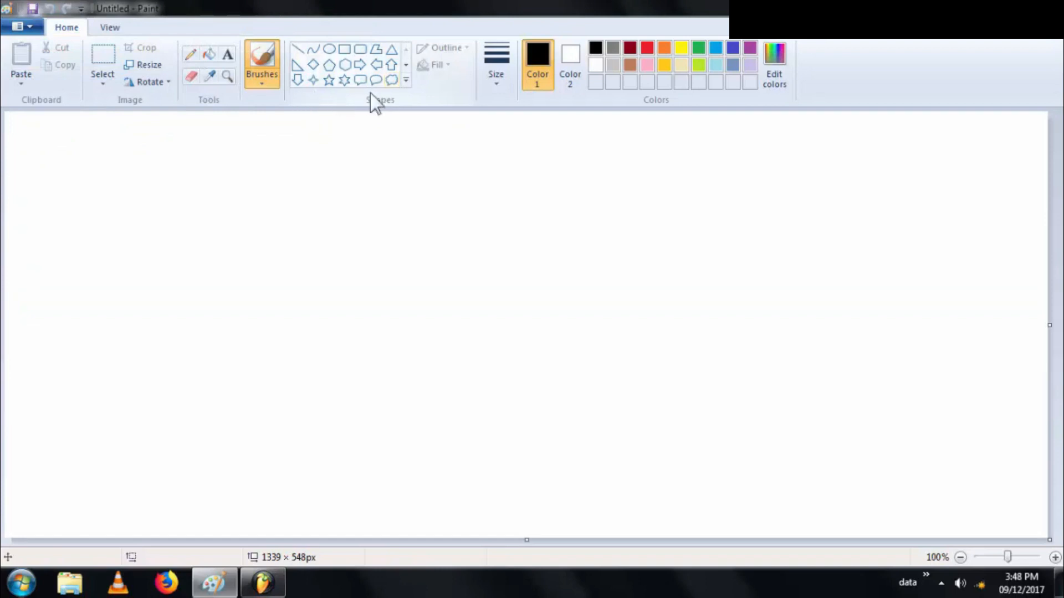
- Draw a black five-point star about 482 × 406 px in the middle of the canvas and adjust its position
{"action": "left_click", "coordinate": [329, 80]}
{"action": "left_click_drag", "start_coordinate": [272, 184], "coordinate": [647, 500]}
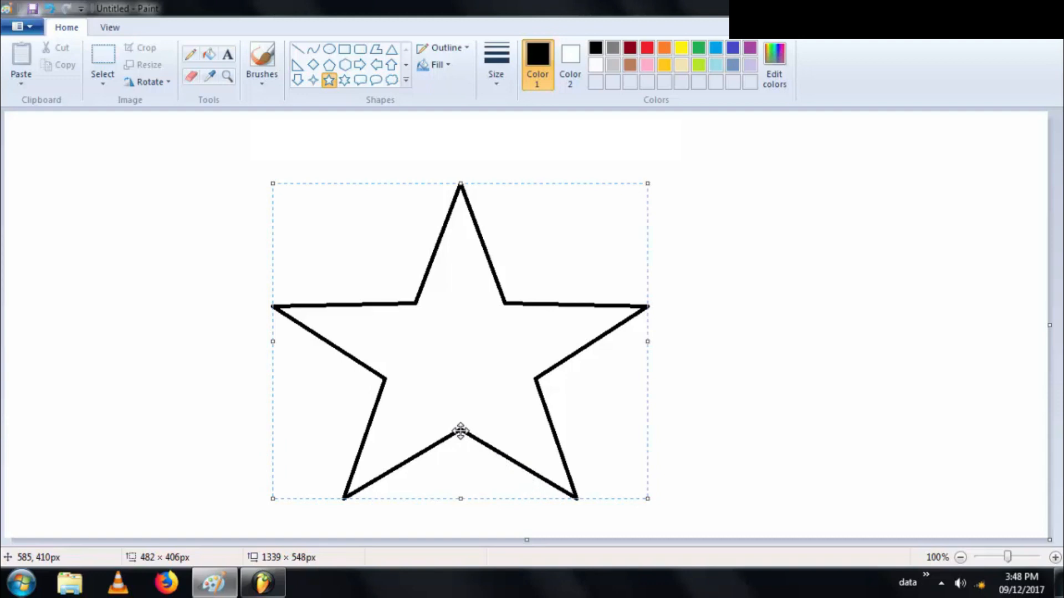
{"action": "left_click_drag", "start_coordinate": [461, 368], "coordinate": [480, 336]}
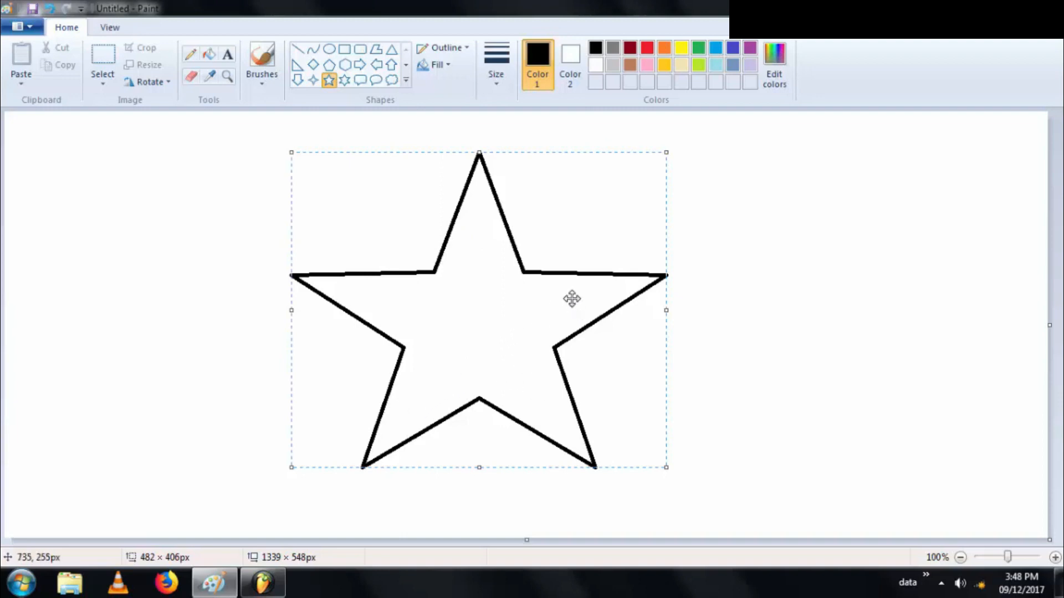
{"action": "left_click_drag", "start_coordinate": [498, 358], "coordinate": [504, 366]}
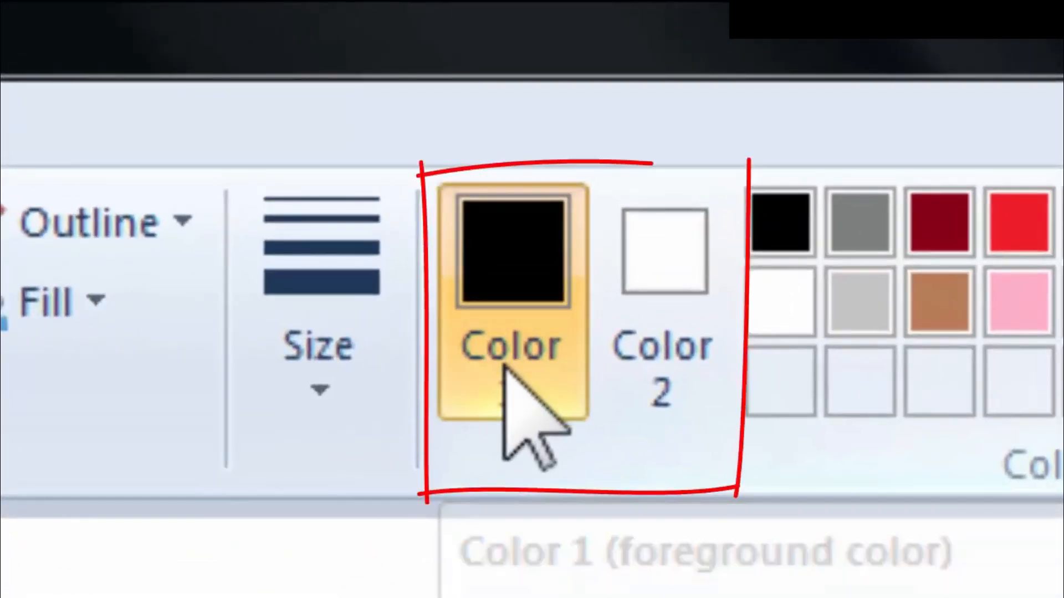
- Try orange, red and green as Color 2
{"action": "left_click", "coordinate": [654, 373]}
{"action": "left_click", "coordinate": [505, 381]}
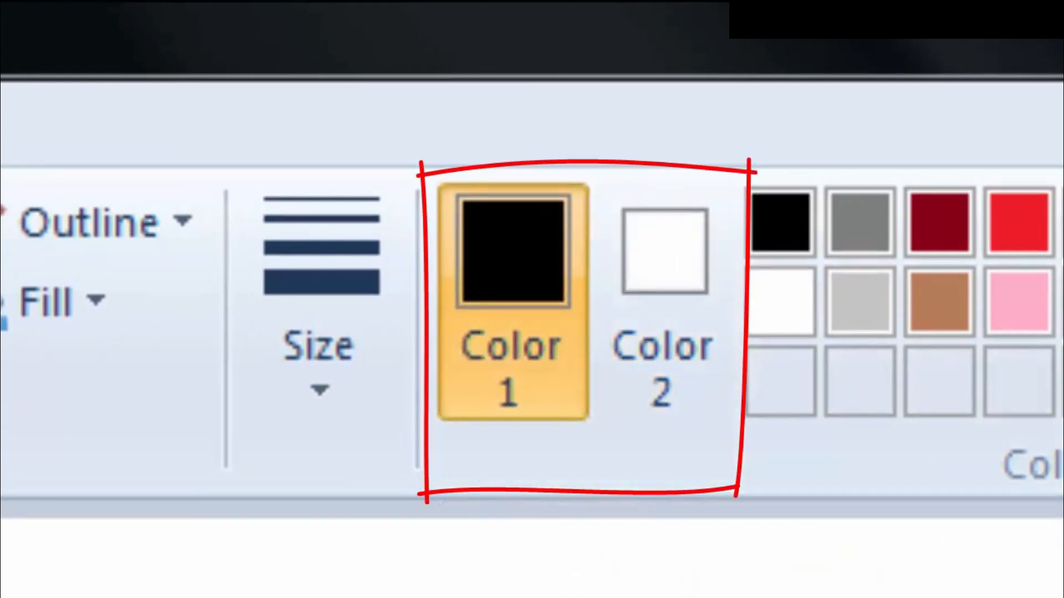
{"action": "left_click", "coordinate": [672, 391]}
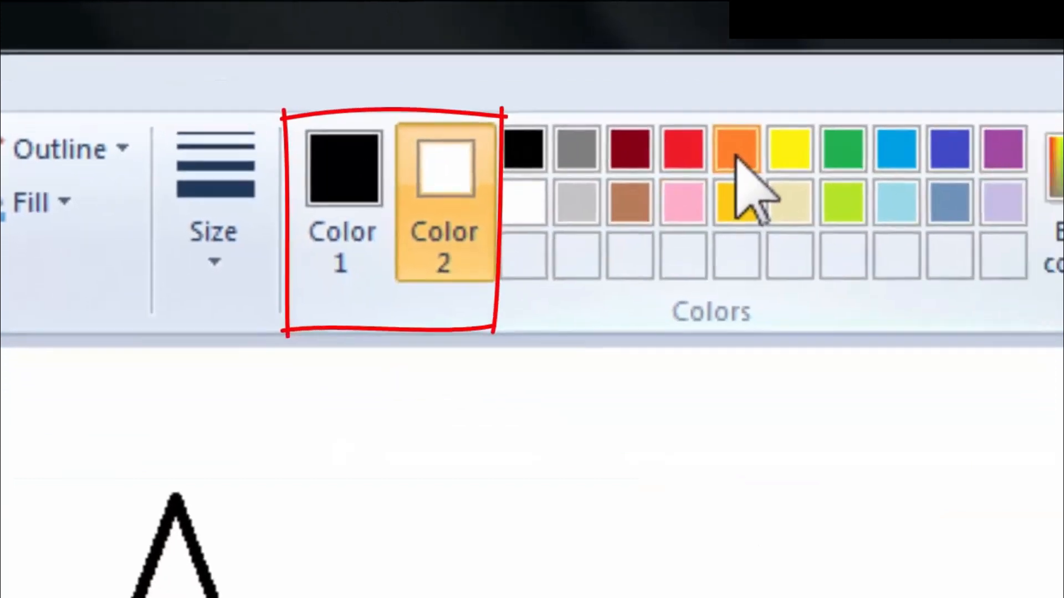
{"action": "left_click", "coordinate": [737, 152]}
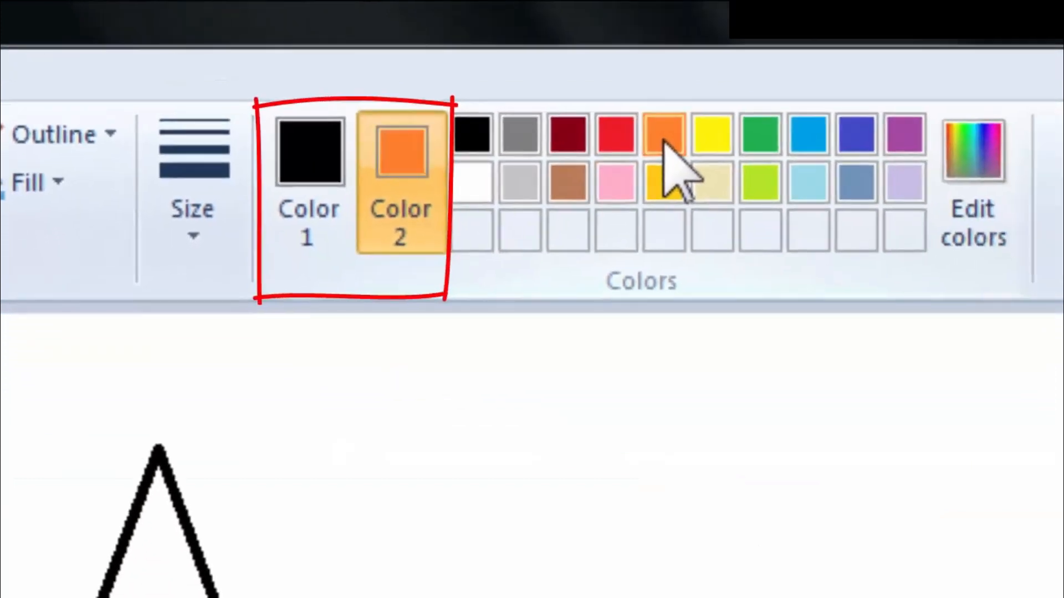
{"action": "left_click", "coordinate": [621, 143]}
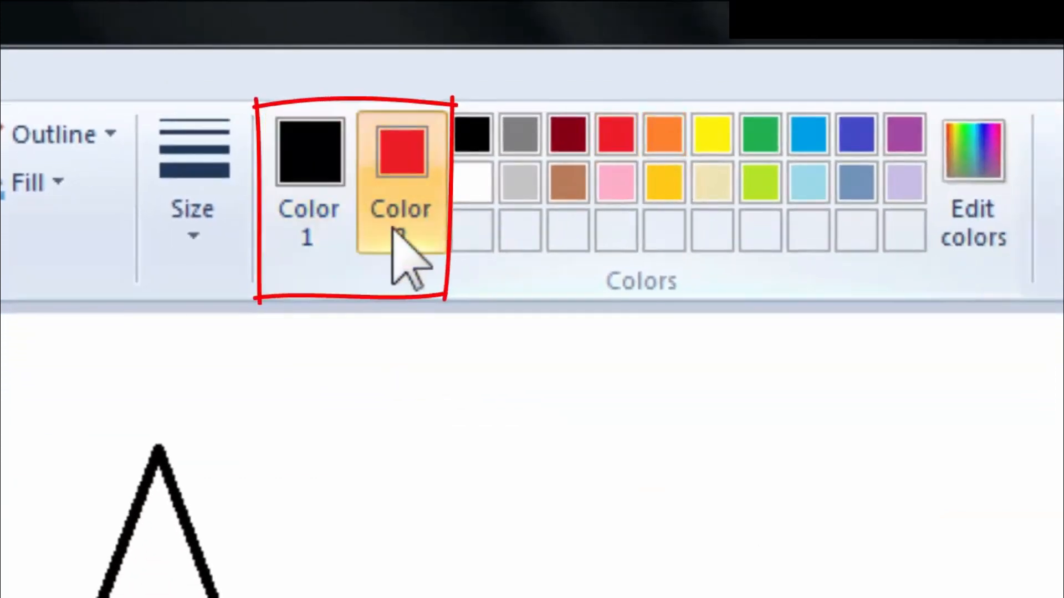
{"action": "left_click", "coordinate": [751, 144]}
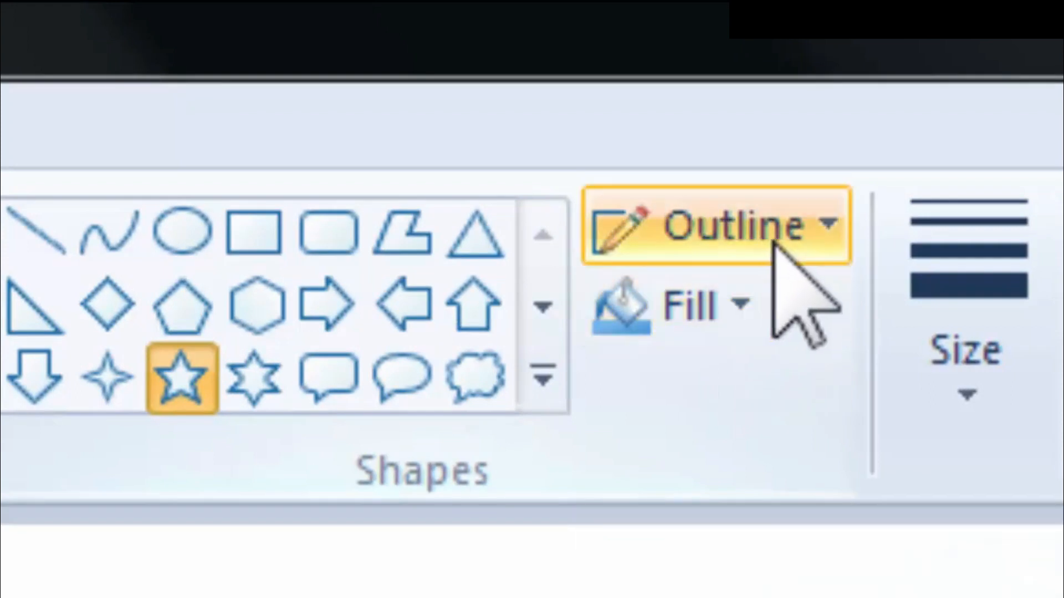
- Apply a Watercolor fill to the star and move it slightly upward on the canvas
{"action": "left_click", "coordinate": [752, 320]}
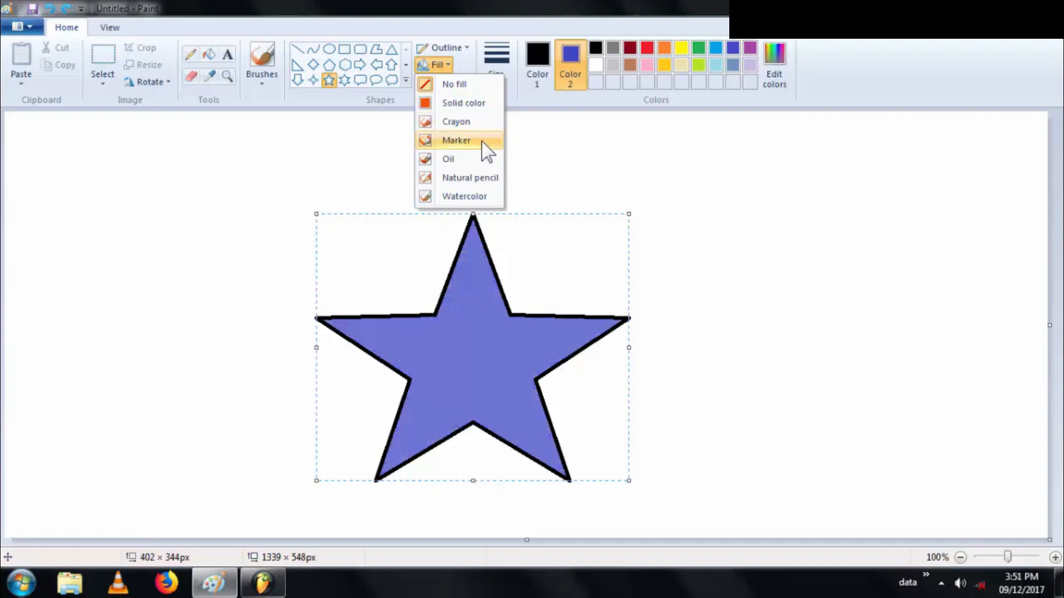
{"action": "left_click", "coordinate": [484, 194]}
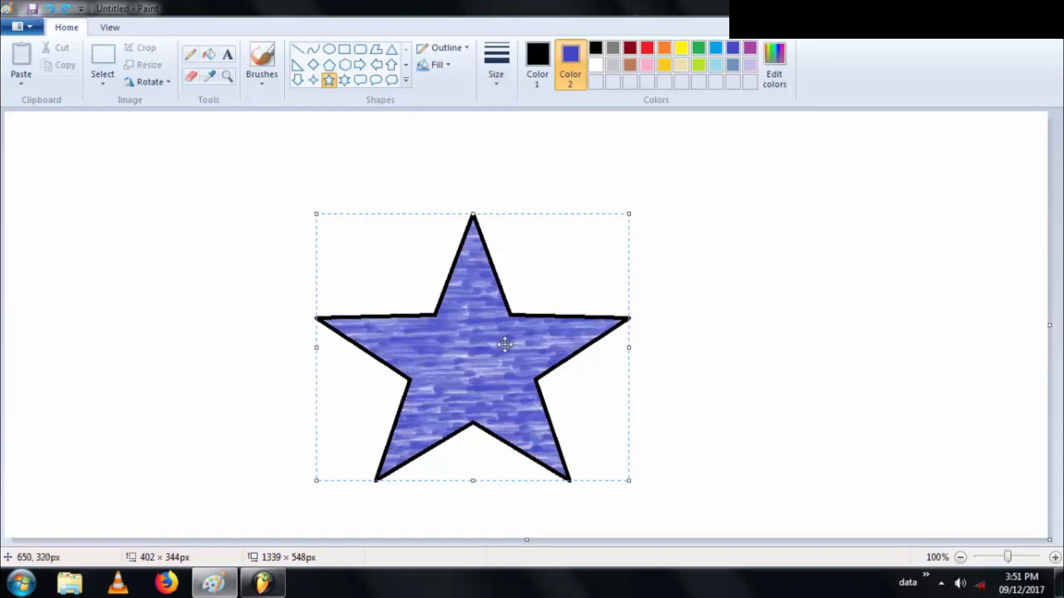
{"action": "left_click_drag", "start_coordinate": [476, 367], "coordinate": [468, 331]}
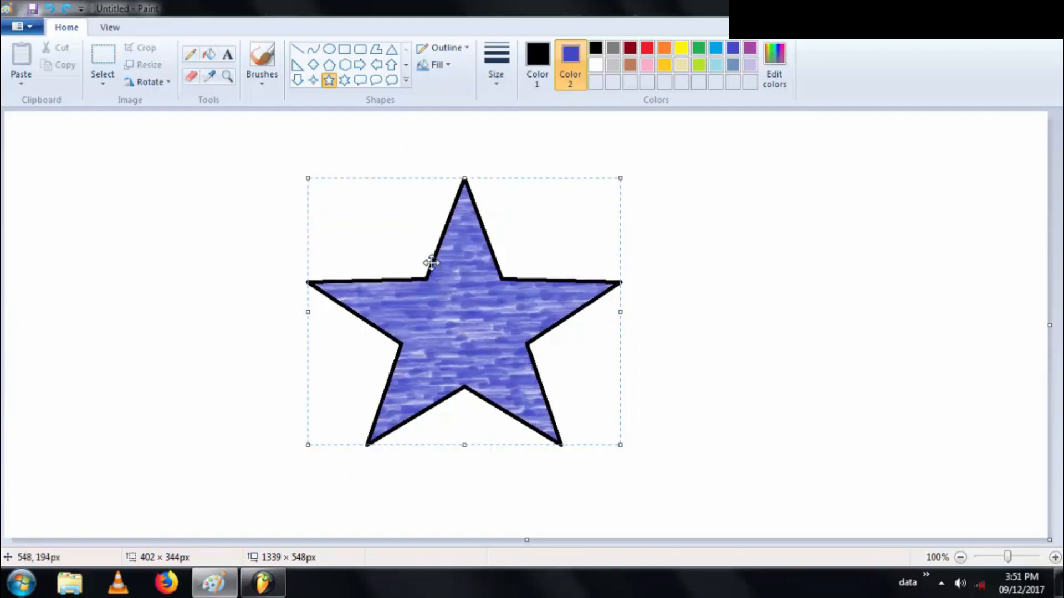
- Set Color 1 to red for the star's outline and choose the Solid color outline style
{"action": "left_click", "coordinate": [467, 49]}
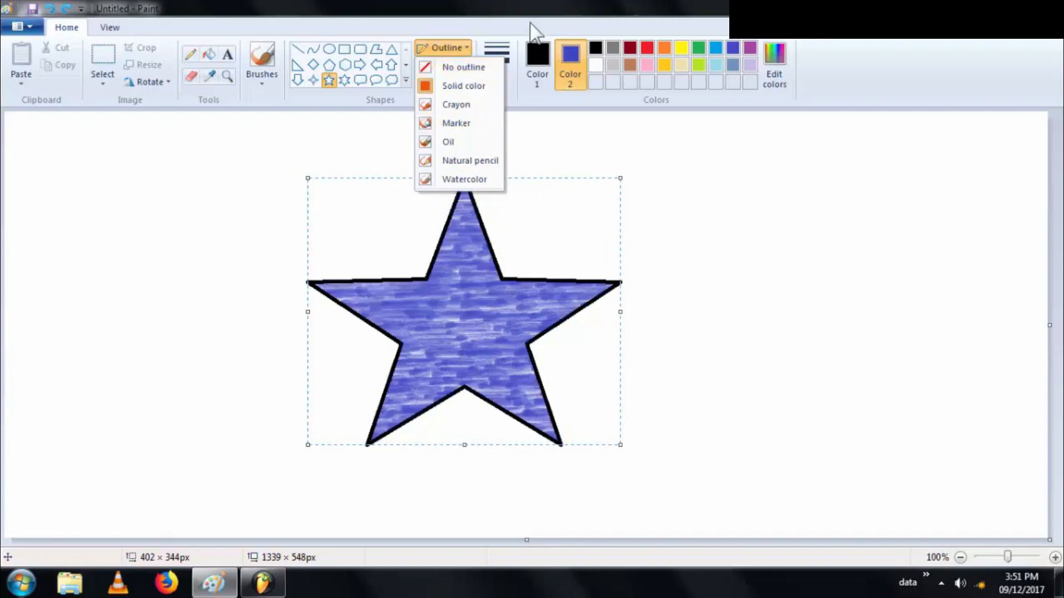
{"action": "left_click", "coordinate": [538, 55]}
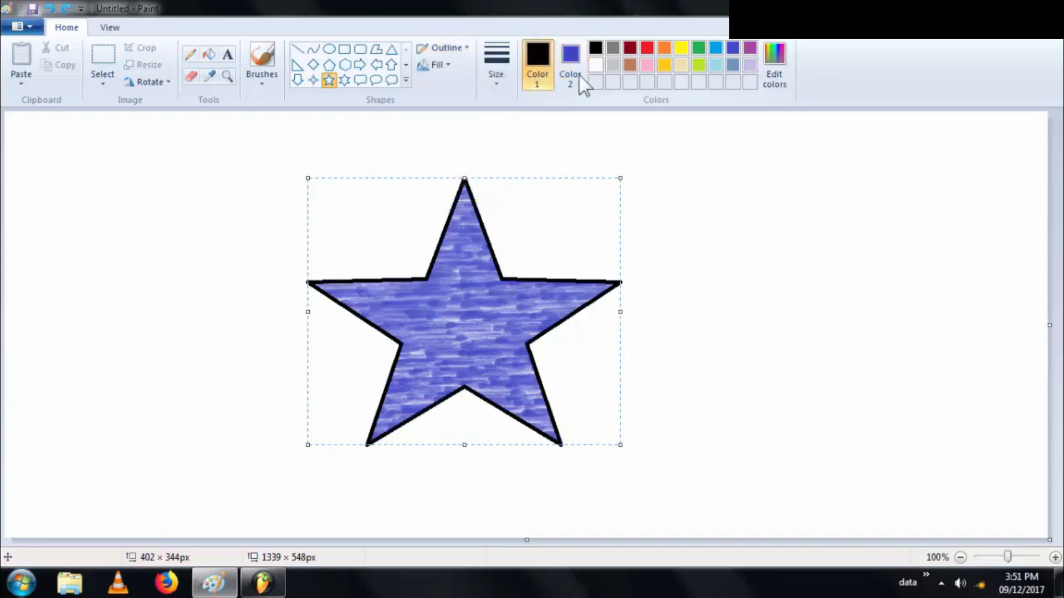
{"action": "left_click", "coordinate": [648, 49]}
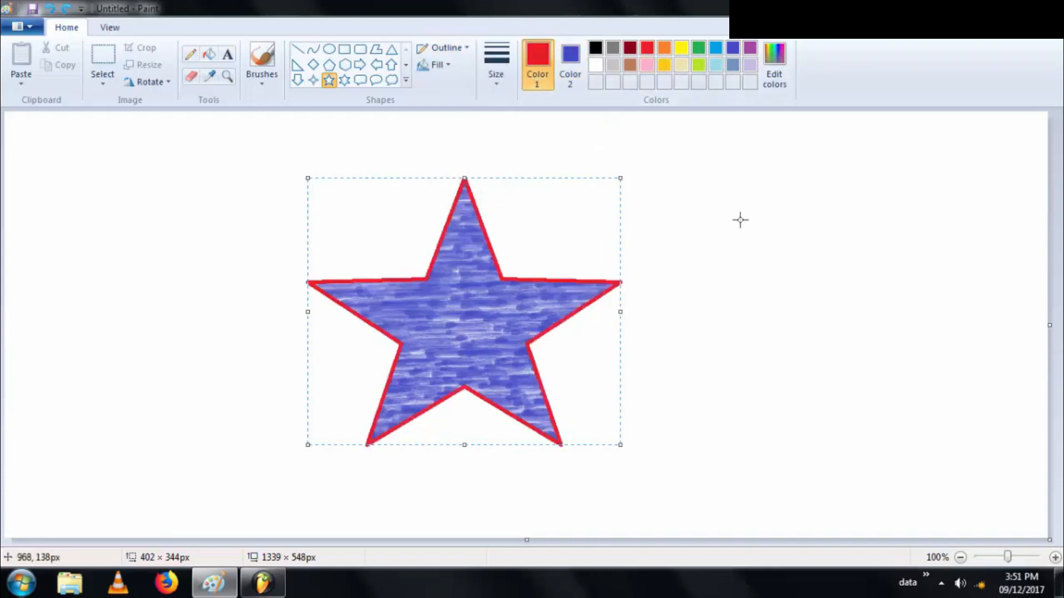
{"action": "left_click", "coordinate": [464, 46]}
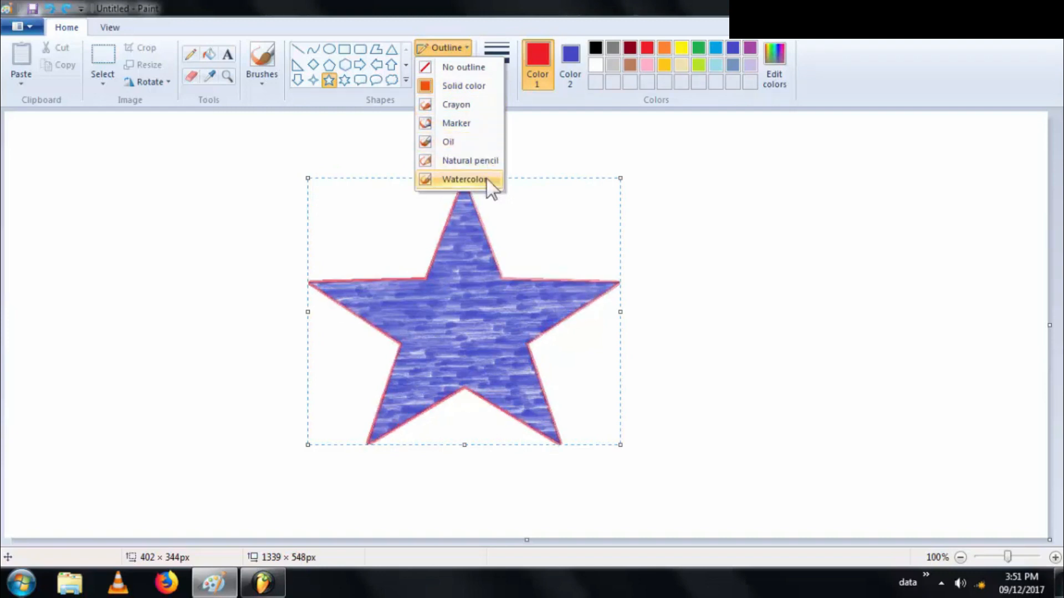
{"action": "left_click", "coordinate": [479, 88]}
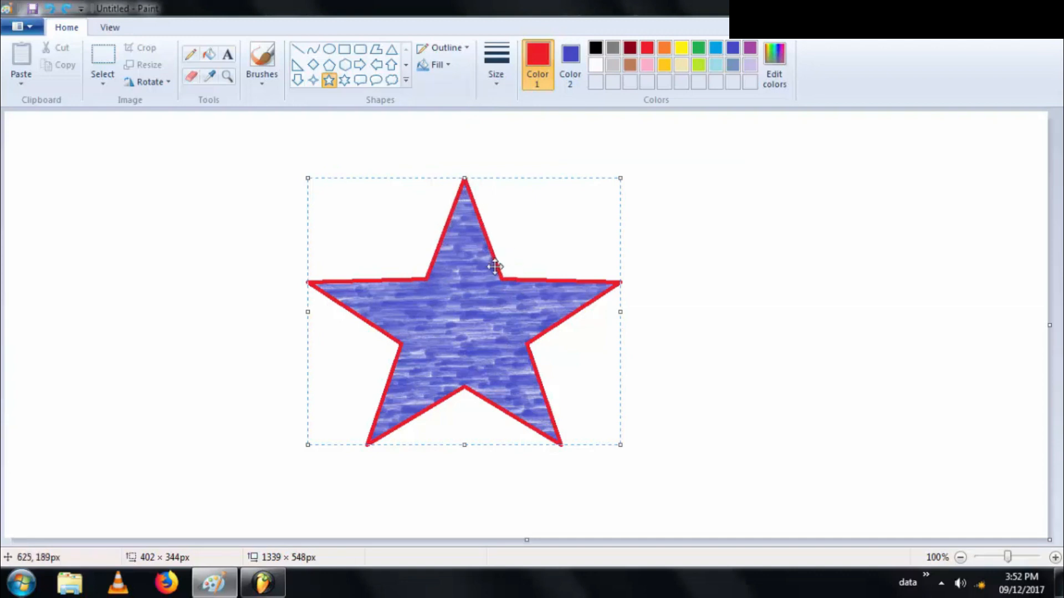
- Try the 1 px line size on the star's outline and switch it to the thickest size
{"action": "left_click", "coordinate": [496, 84]}
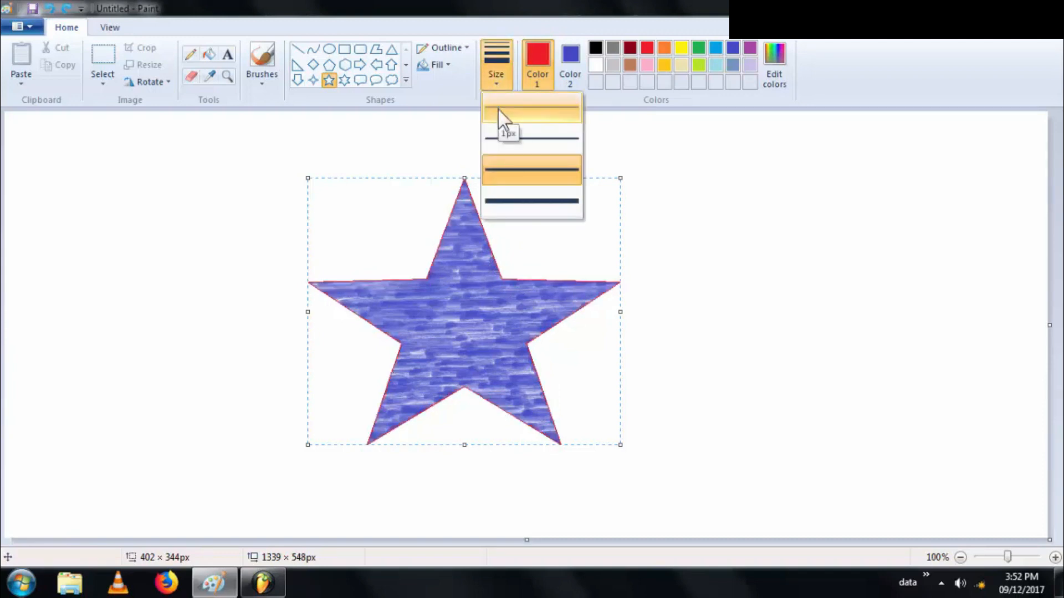
{"action": "left_click", "coordinate": [497, 108]}
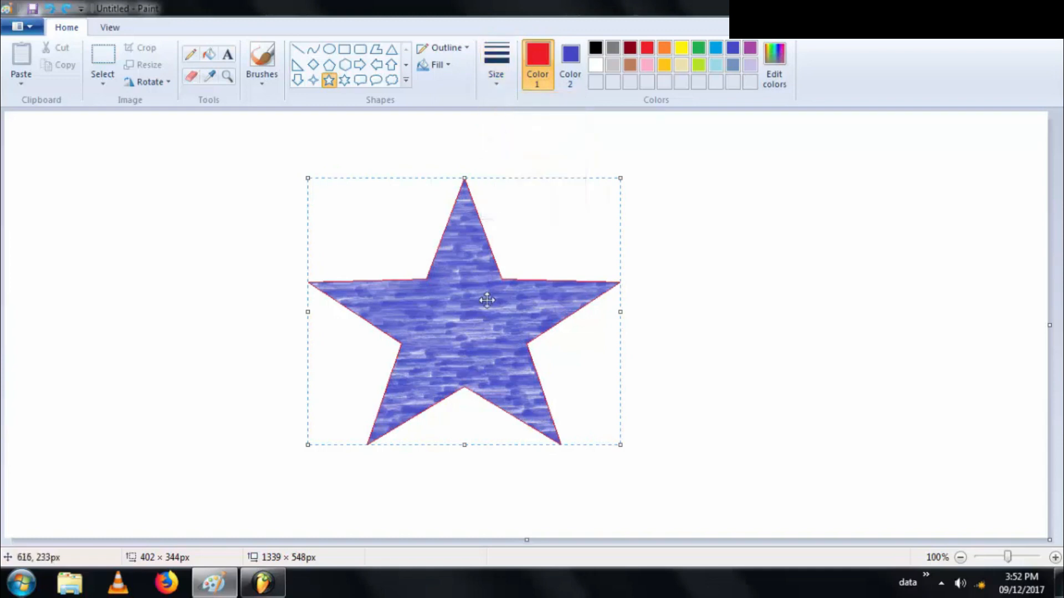
{"action": "left_click", "coordinate": [500, 82]}
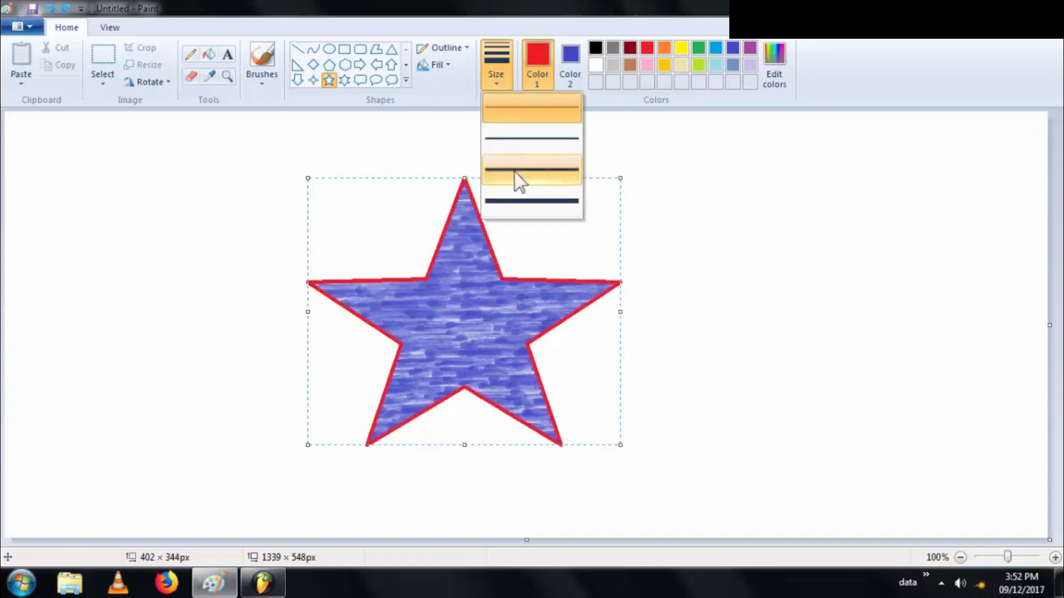
{"action": "left_click", "coordinate": [517, 202]}
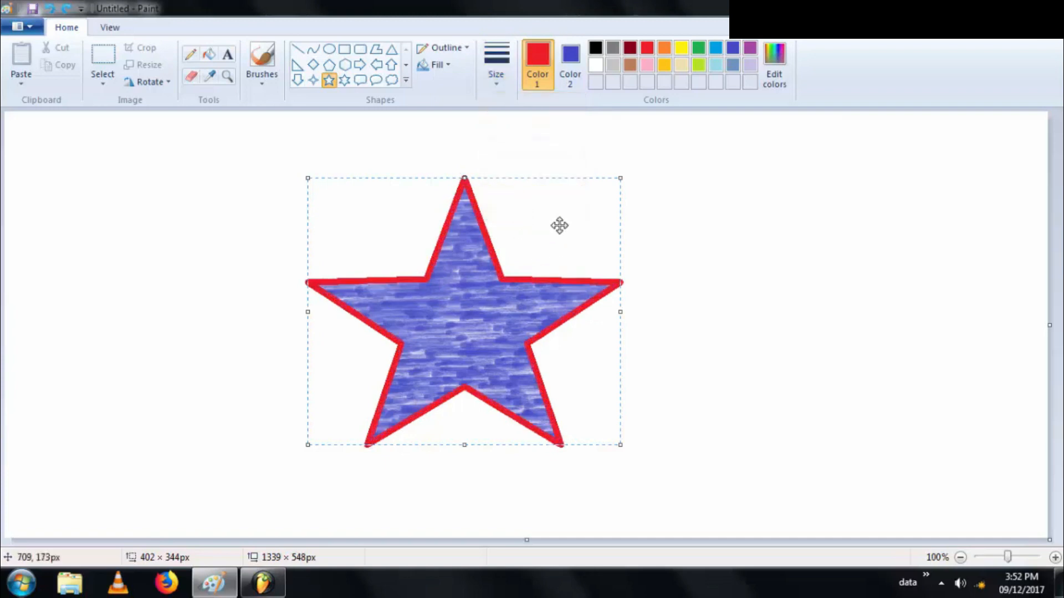
- Choose the Hexagon shape, set Color 2 to red and make Color 1 the active color
{"action": "left_click", "coordinate": [344, 64]}
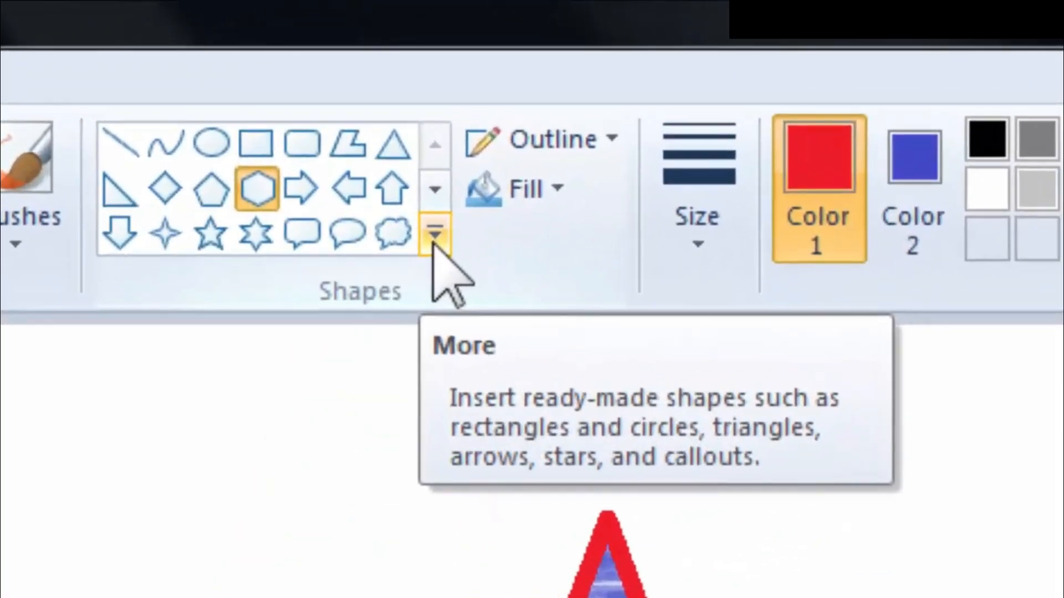
{"action": "left_click", "coordinate": [434, 237]}
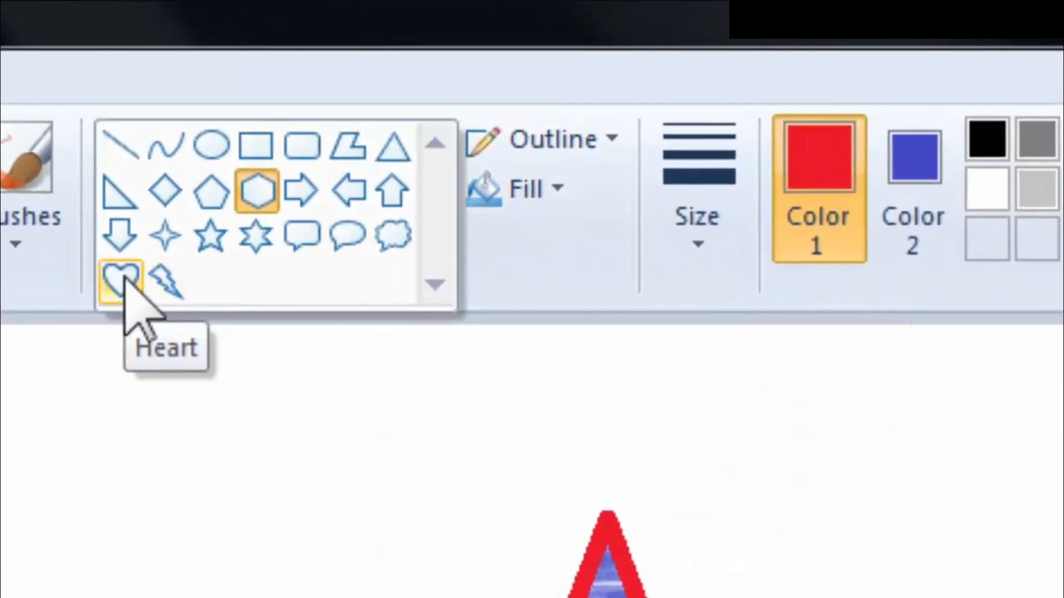
{"action": "left_click", "coordinate": [911, 191]}
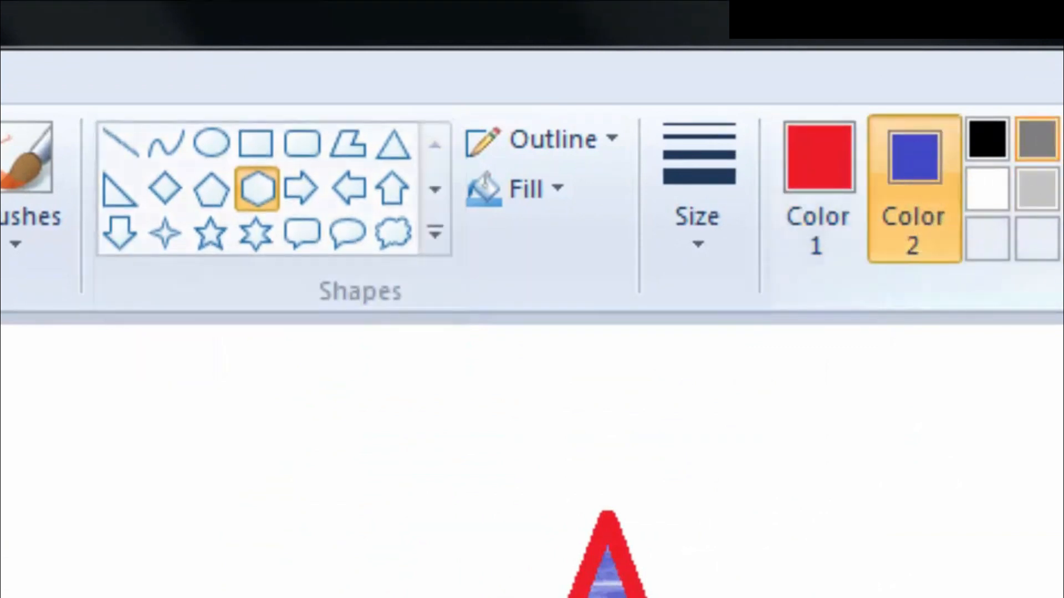
{"action": "left_click", "coordinate": [1061, 139]}
{"action": "left_click", "coordinate": [828, 171]}
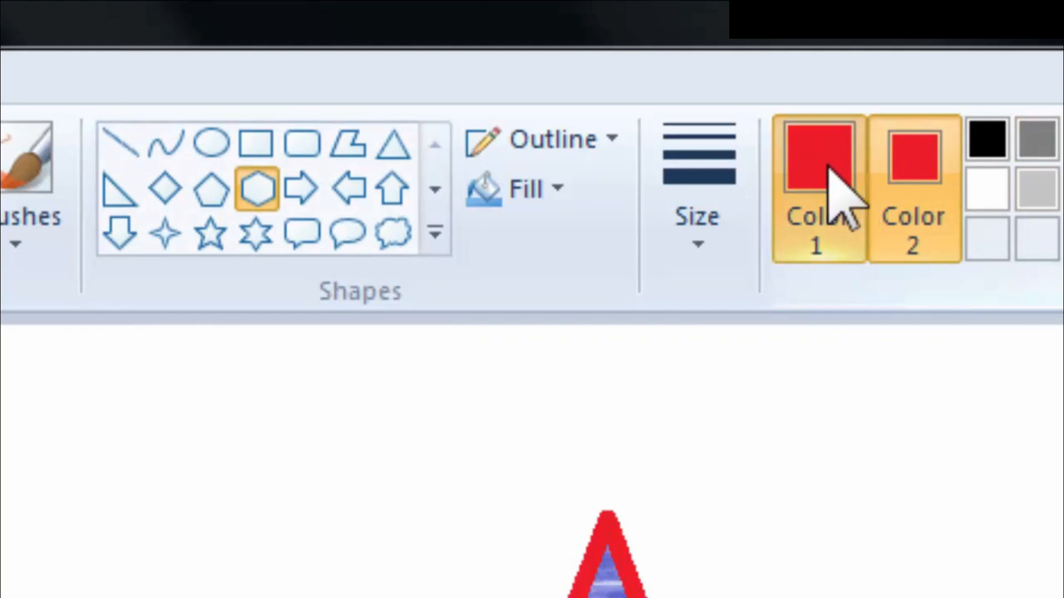